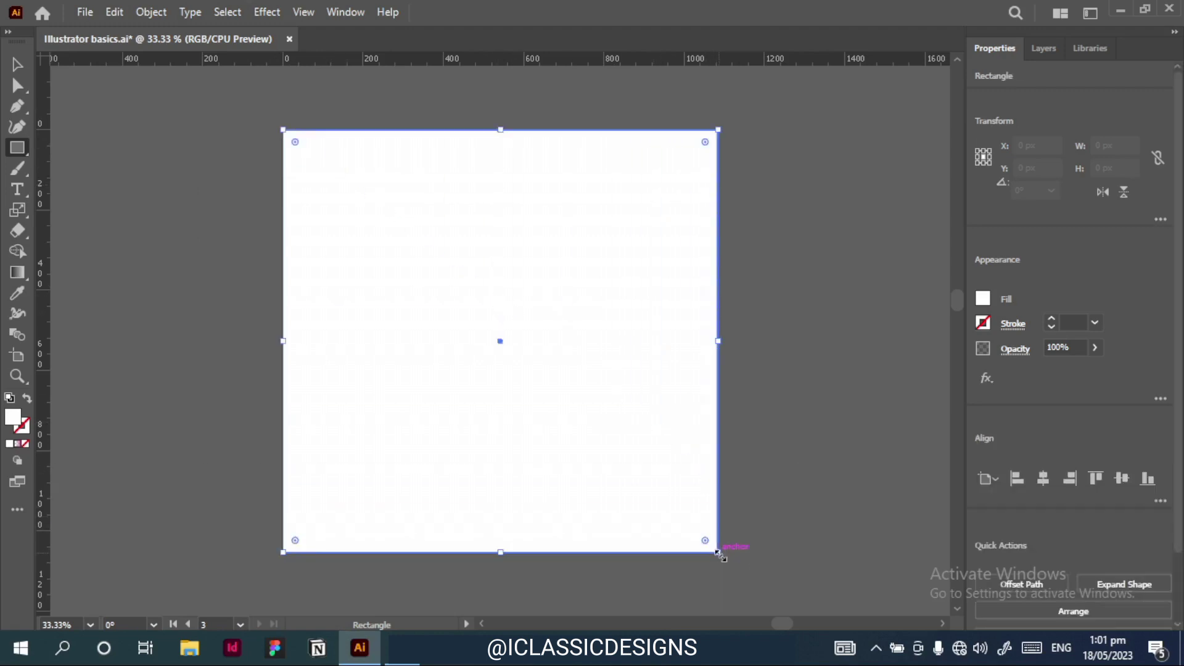
- Apply a linear gradient fill to the selected white square with the Gradient tool
right_click(17, 272)
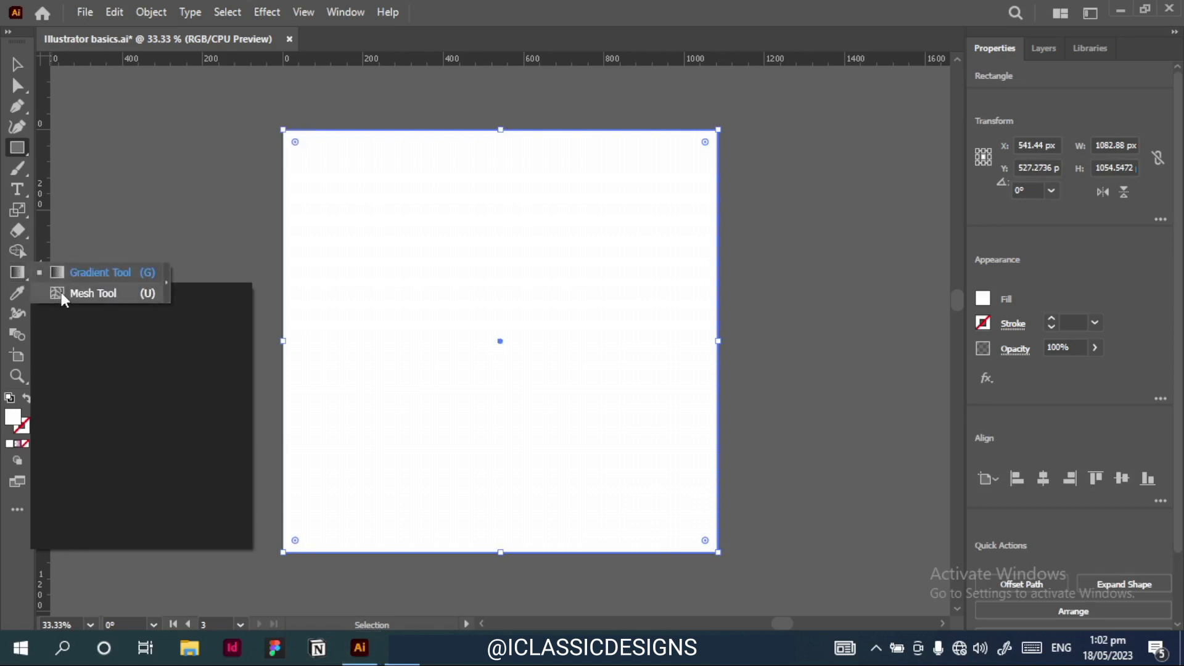
click(17, 276)
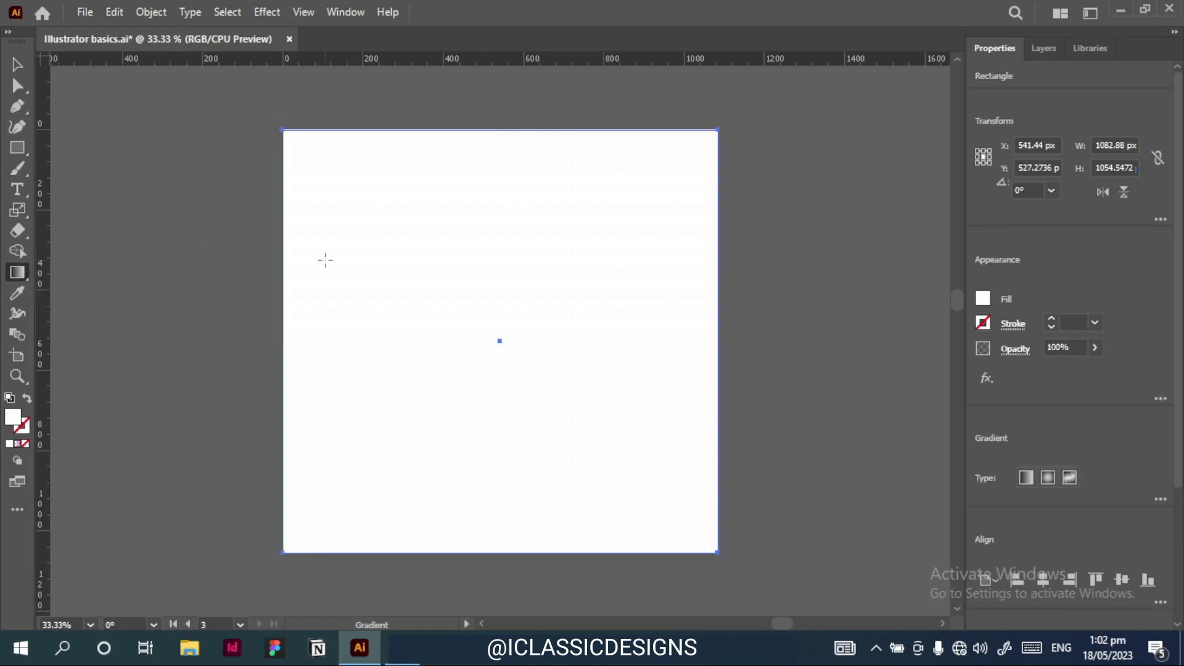
click(491, 340)
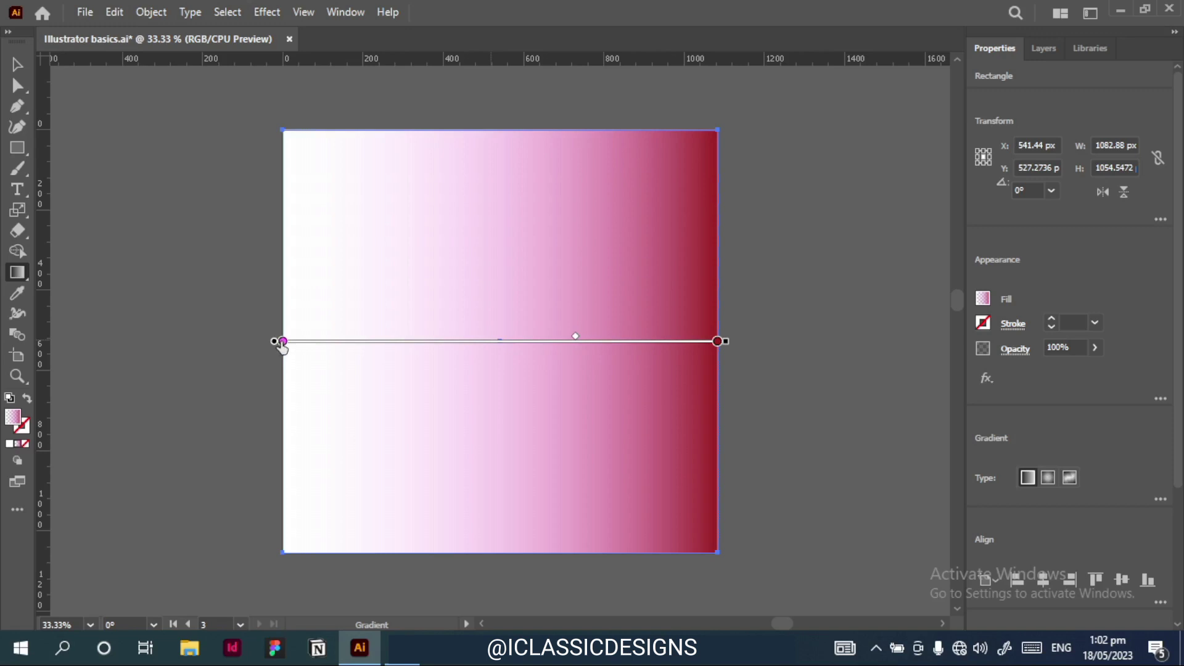
- Open the colour settings of the gradient's left colour stop
key(ctrl+equal)
key(ctrl+equal)
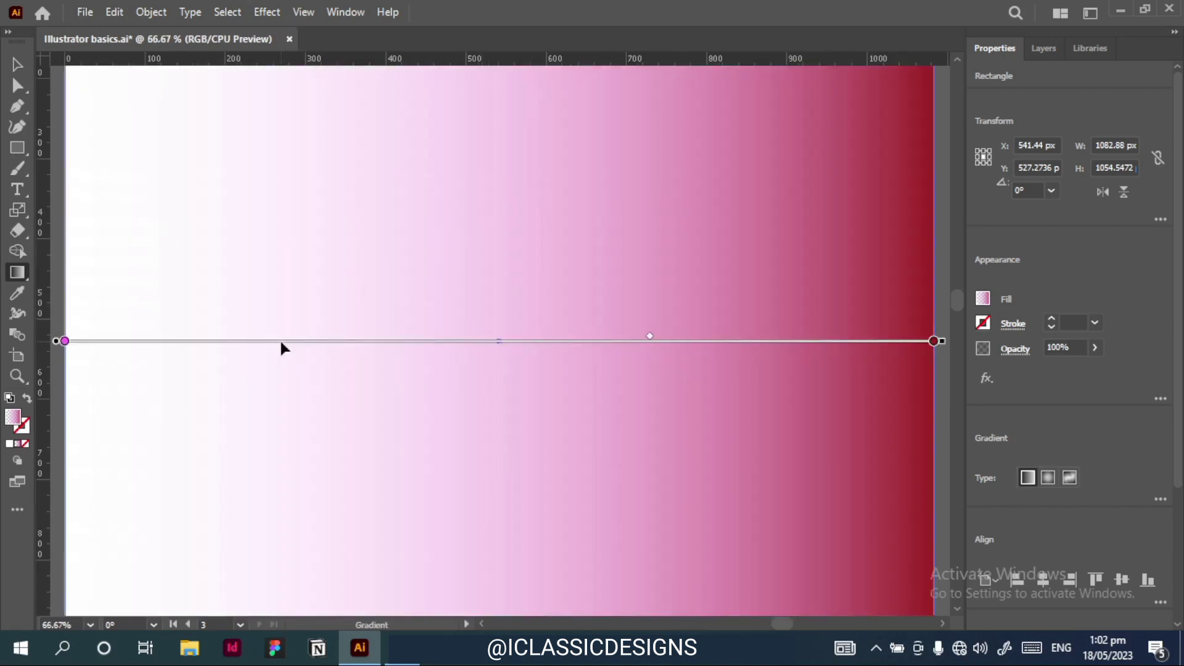
key(ctrl+minus)
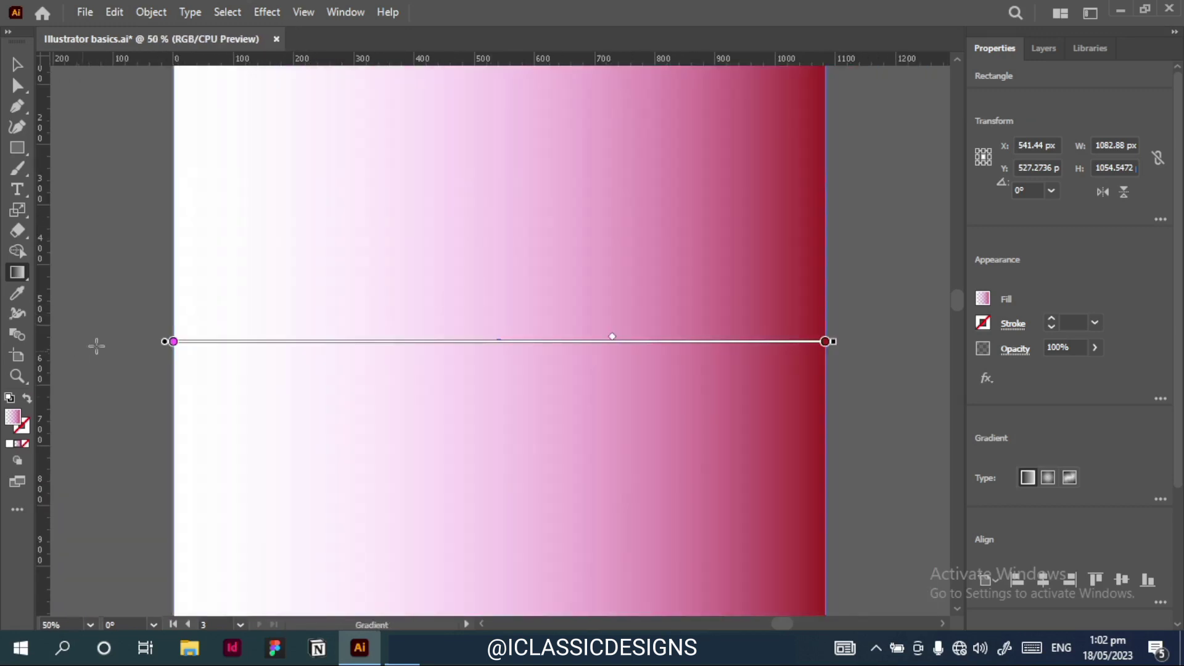
click(174, 344)
double_click(174, 343)
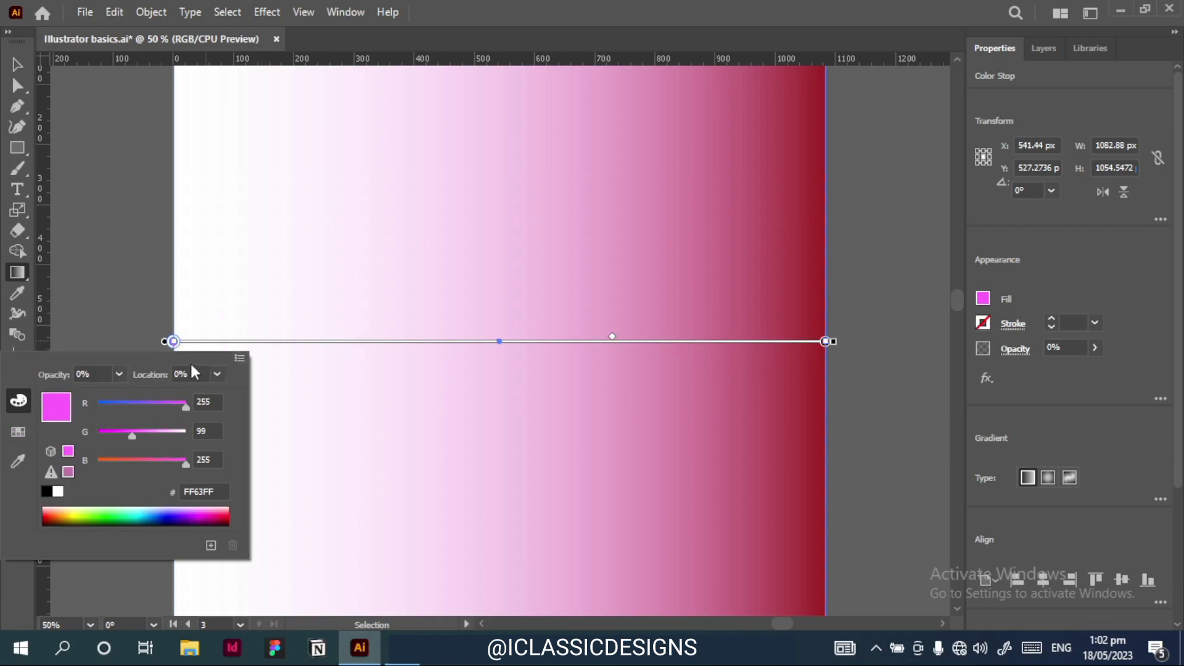
- Switch the left stop's colour model to HSB, to CMYK, and back to RGB
click(239, 360)
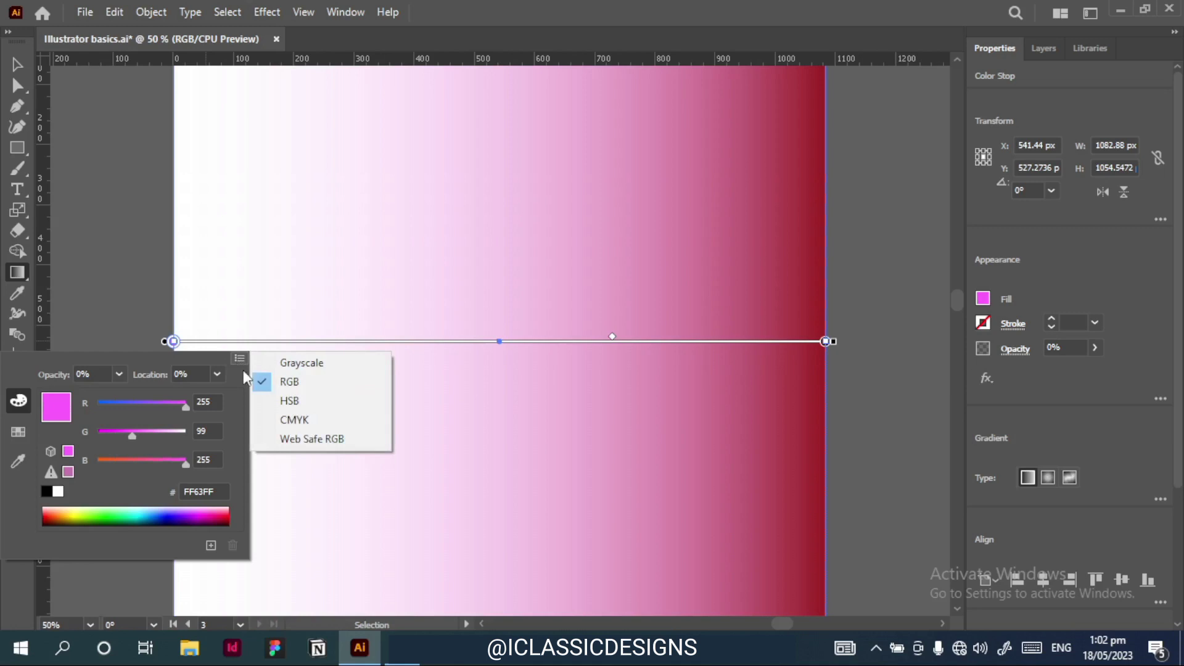
click(271, 402)
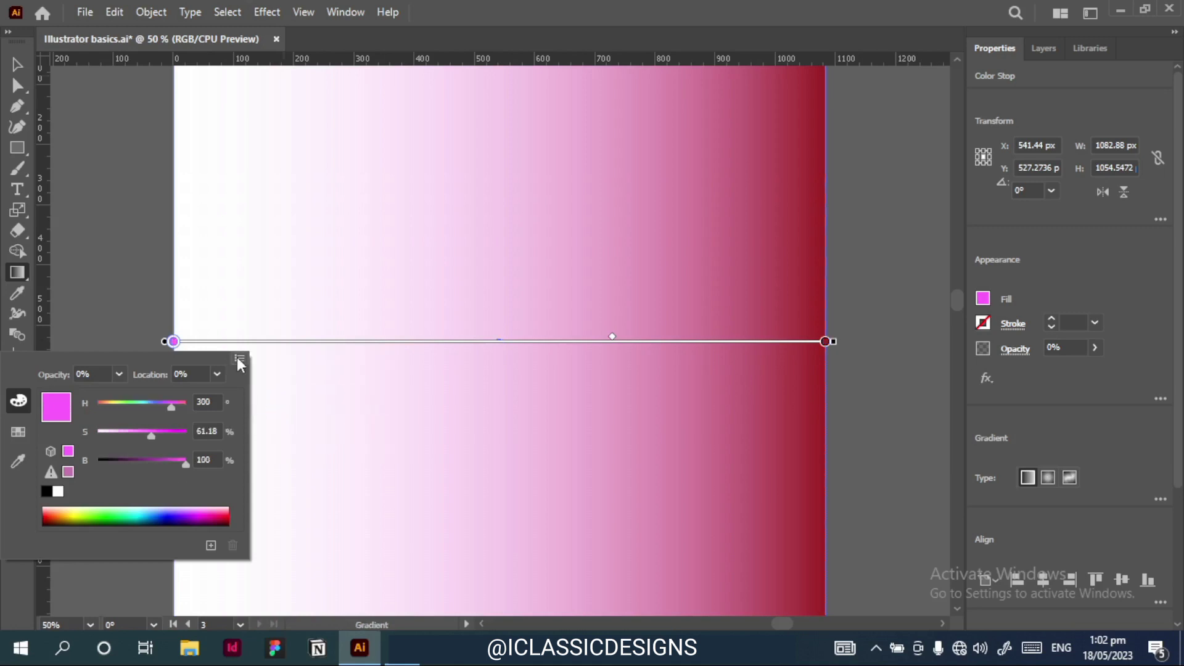
click(240, 360)
click(292, 426)
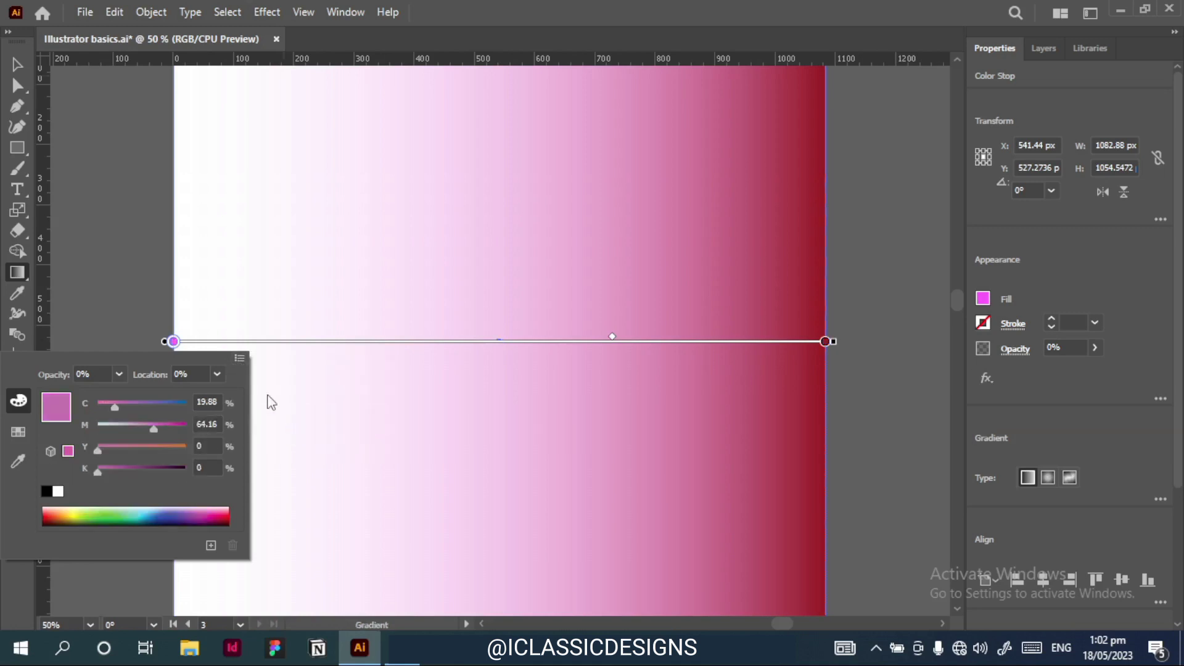
click(240, 360)
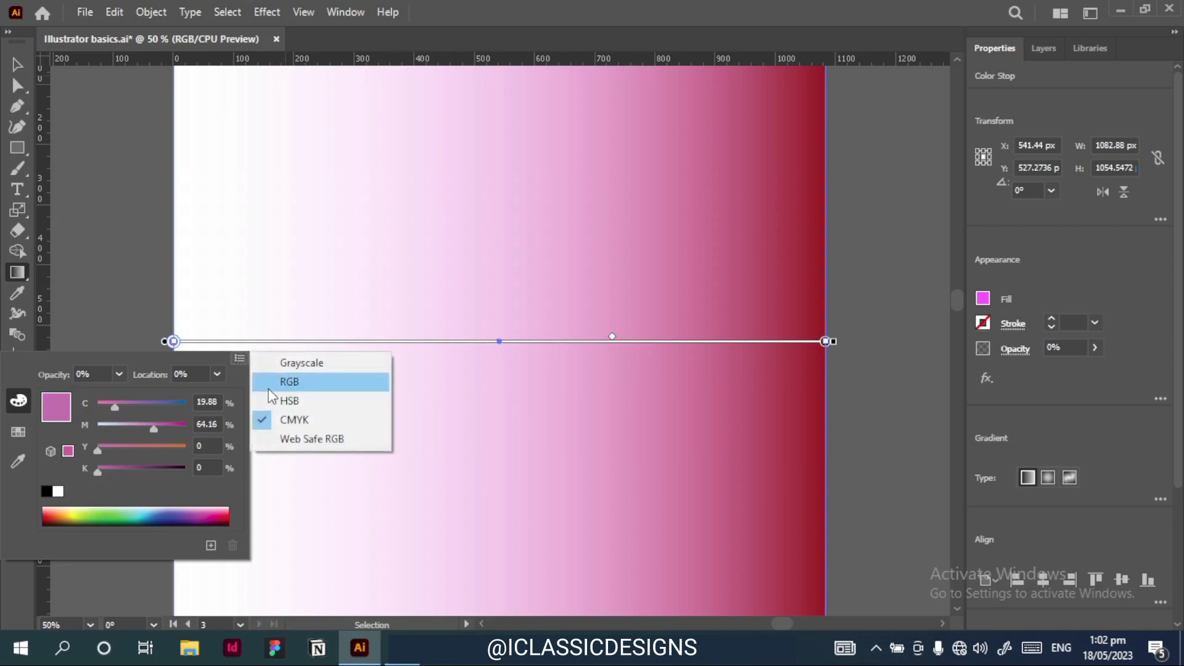
click(285, 382)
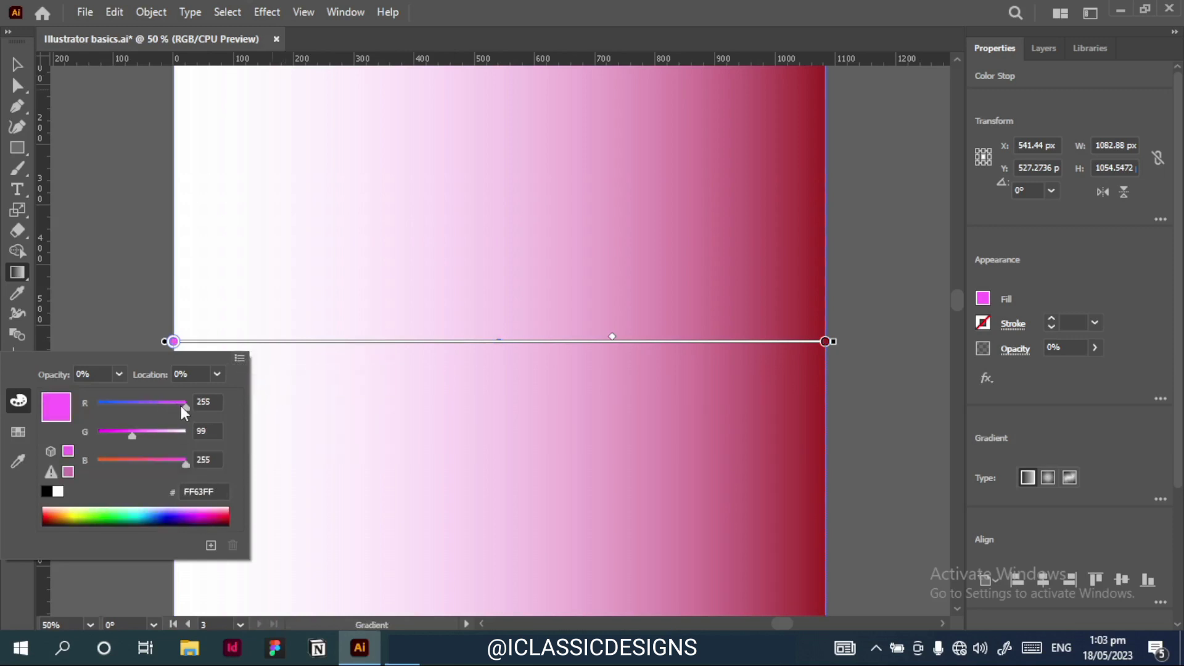
- Set the left colour stop's red value to 189 and its opacity to 10%, after trying 20% and 60%
mouse_move(182, 406)
mouse_down()
mouse_move(134, 404)
mouse_move(164, 406)
mouse_up()
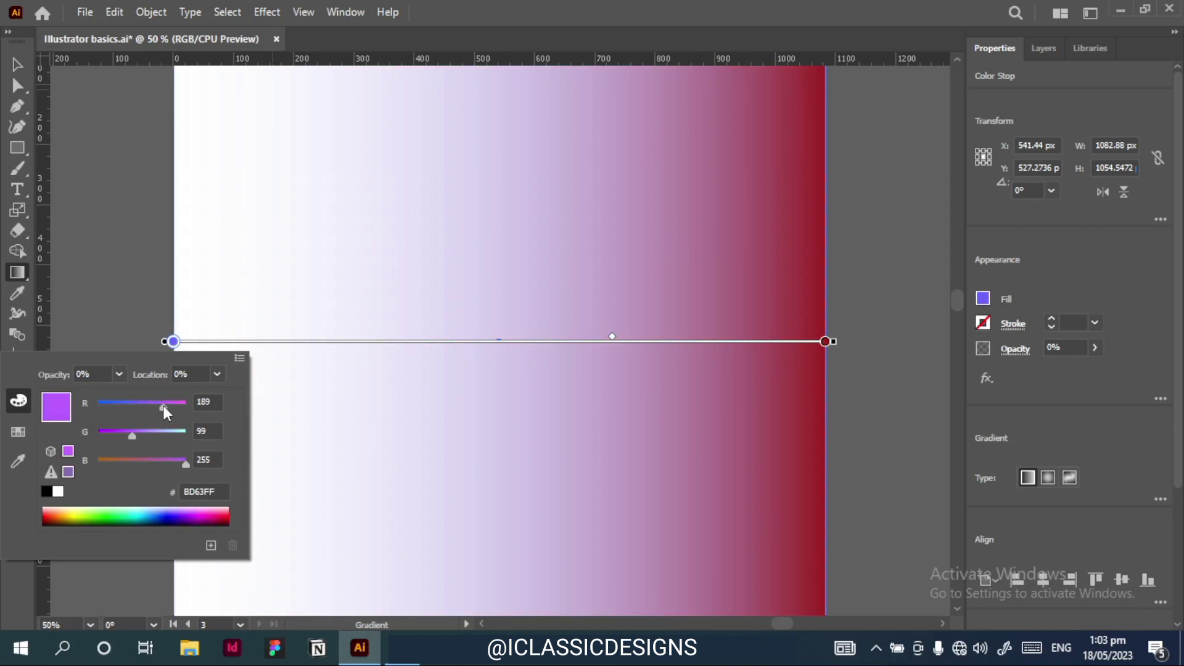
click(118, 374)
click(157, 438)
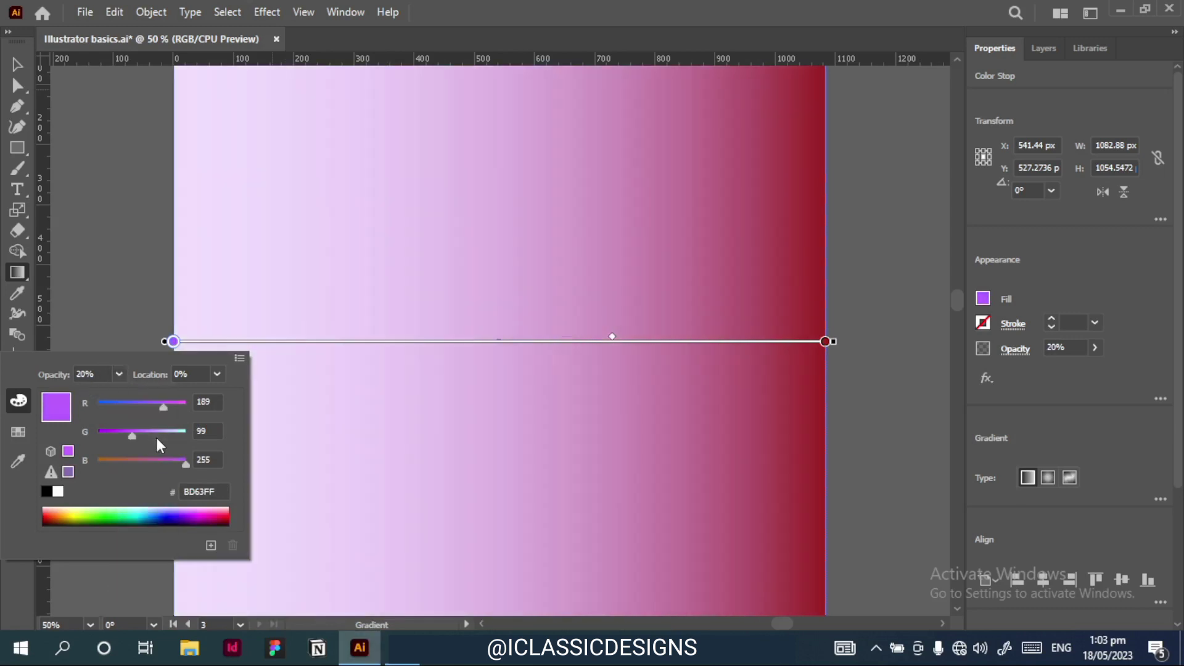
click(118, 374)
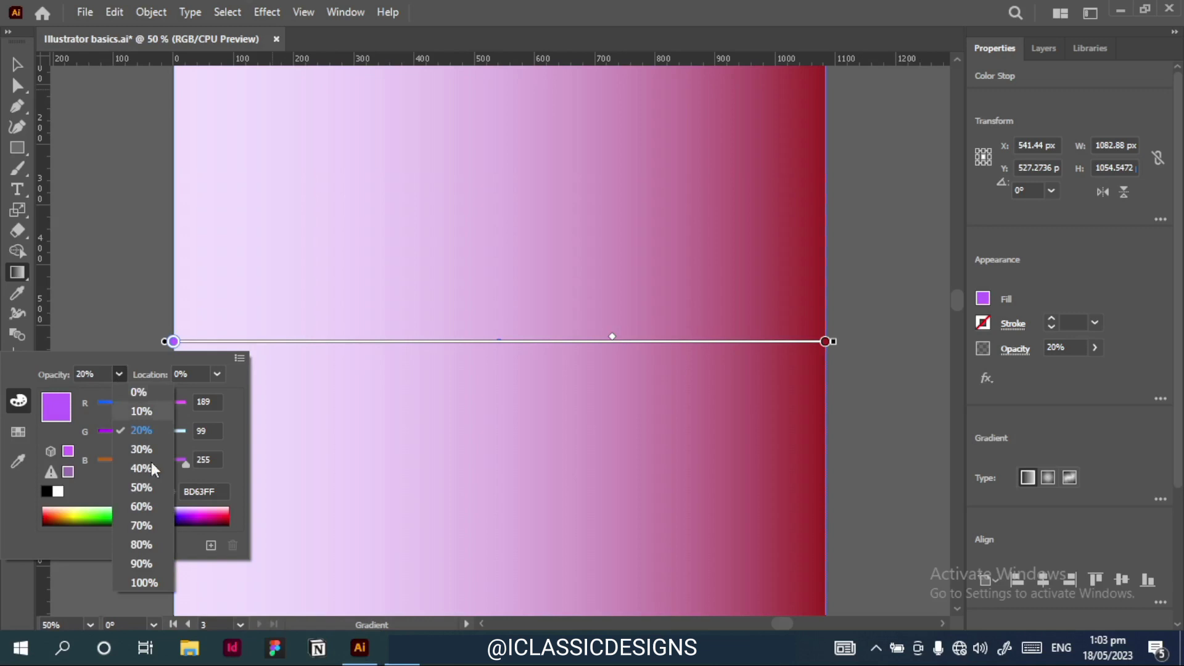
click(162, 498)
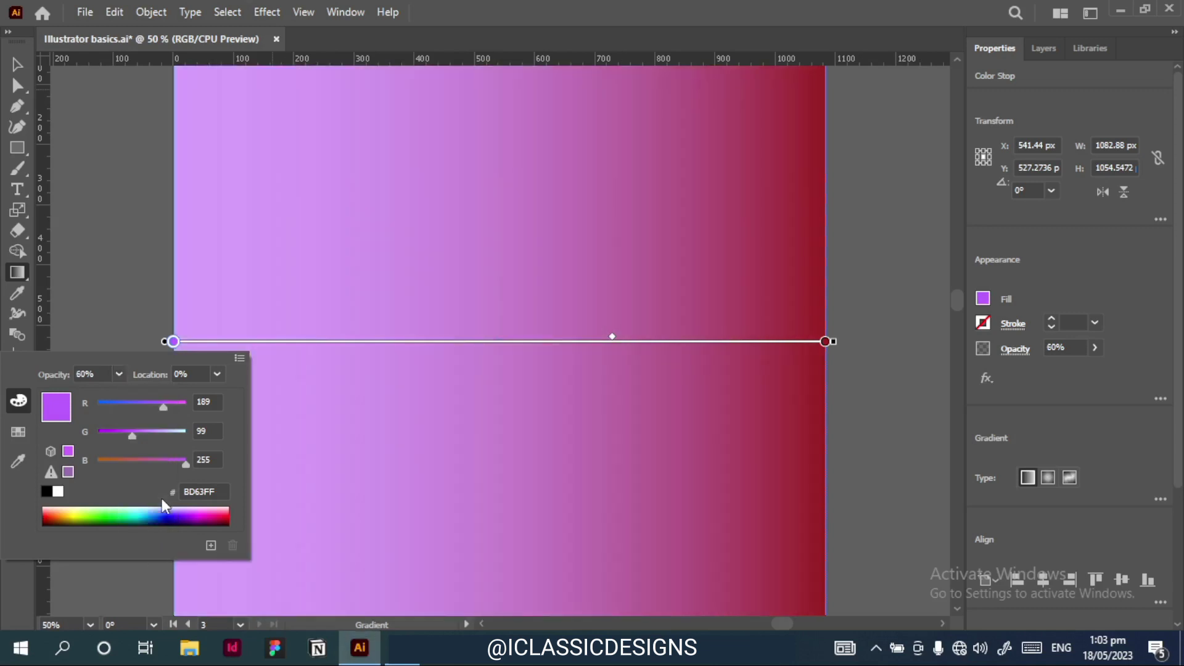
click(119, 374)
click(150, 413)
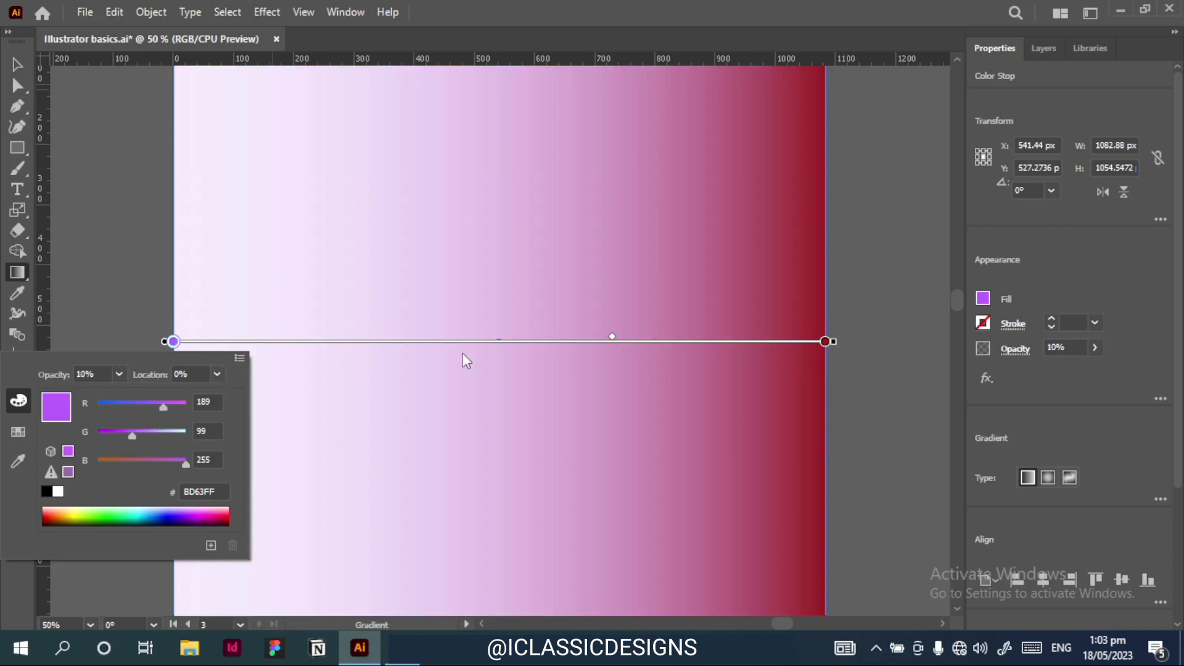
key(Escape)
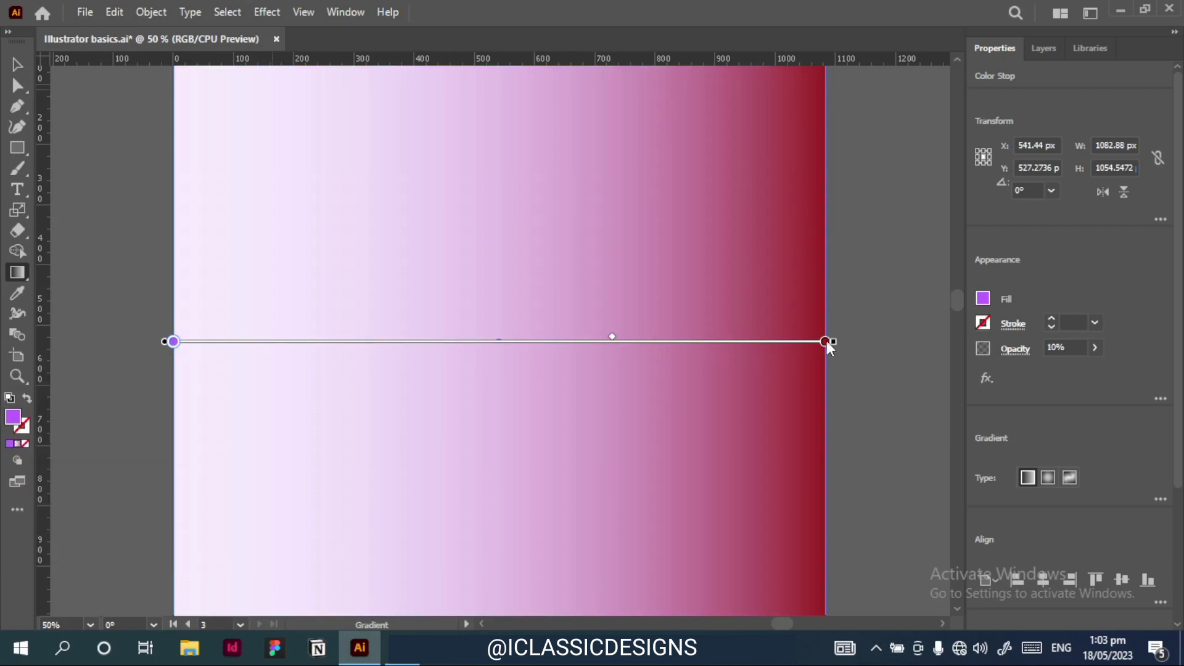
- Recolour the gradient's right colour stop to green with RGB values 80, 166, 100
key(ctrl+minus)
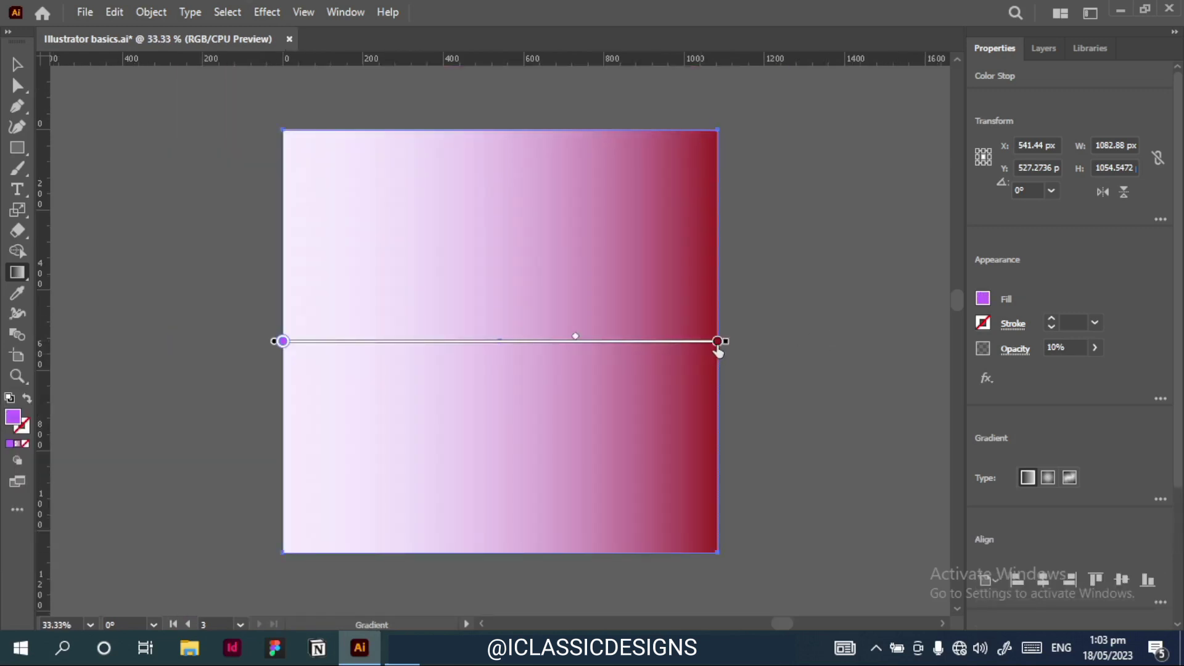
double_click(717, 341)
key(ctrl)
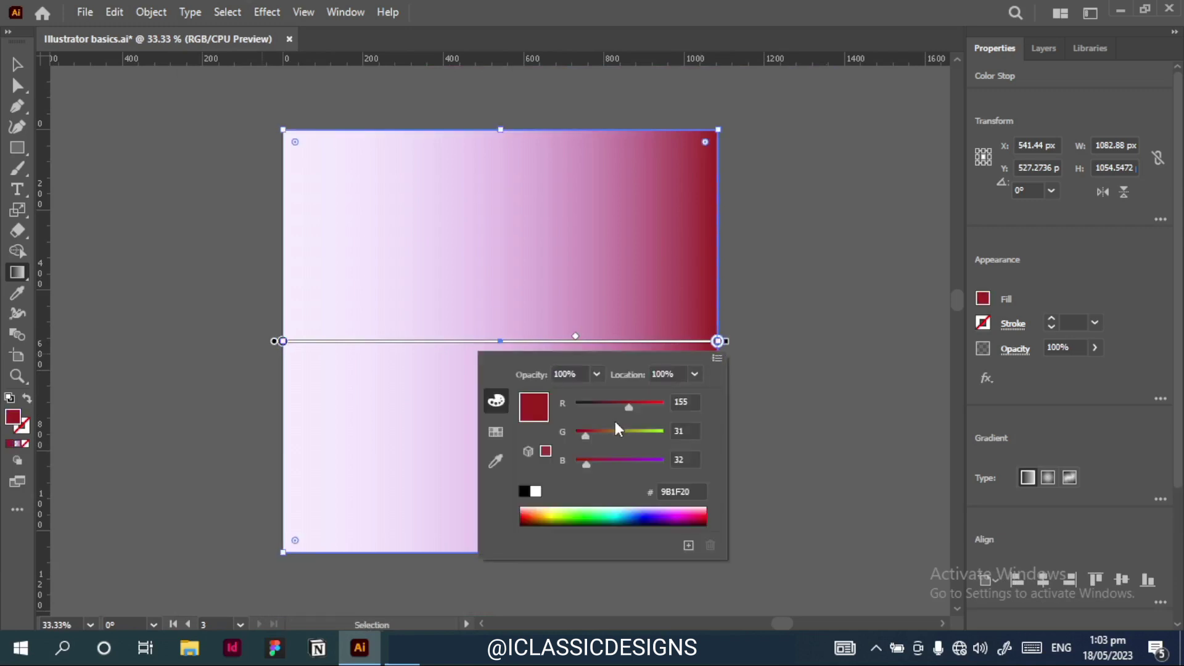
drag(609, 409, 635, 435)
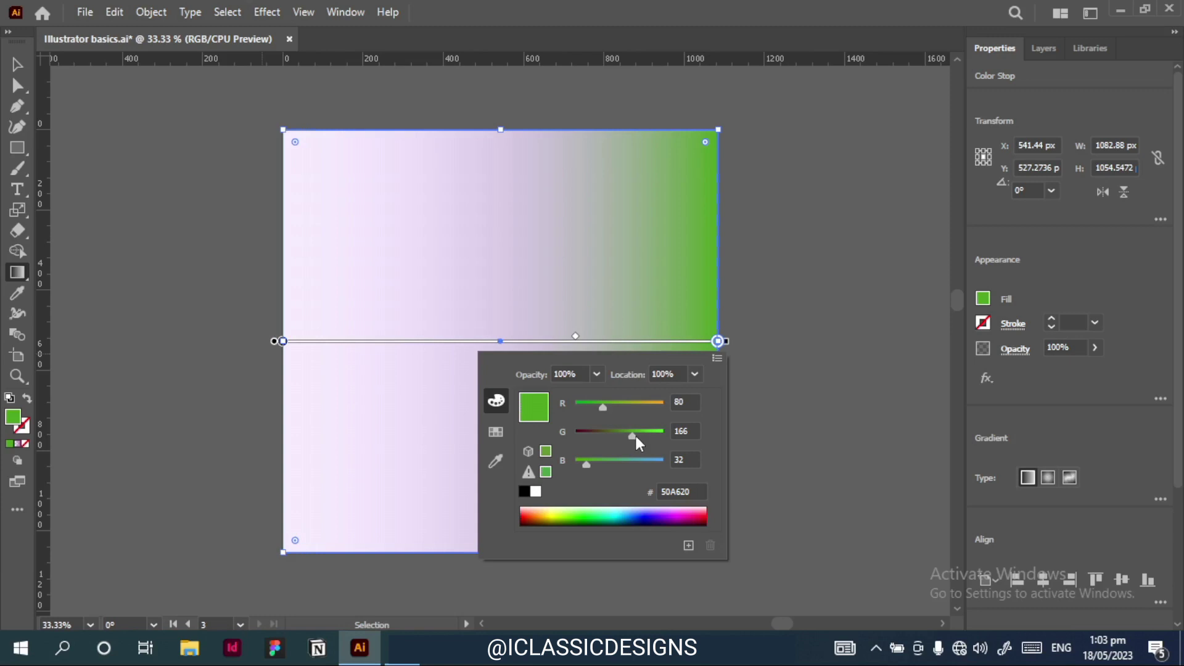
drag(585, 467, 609, 461)
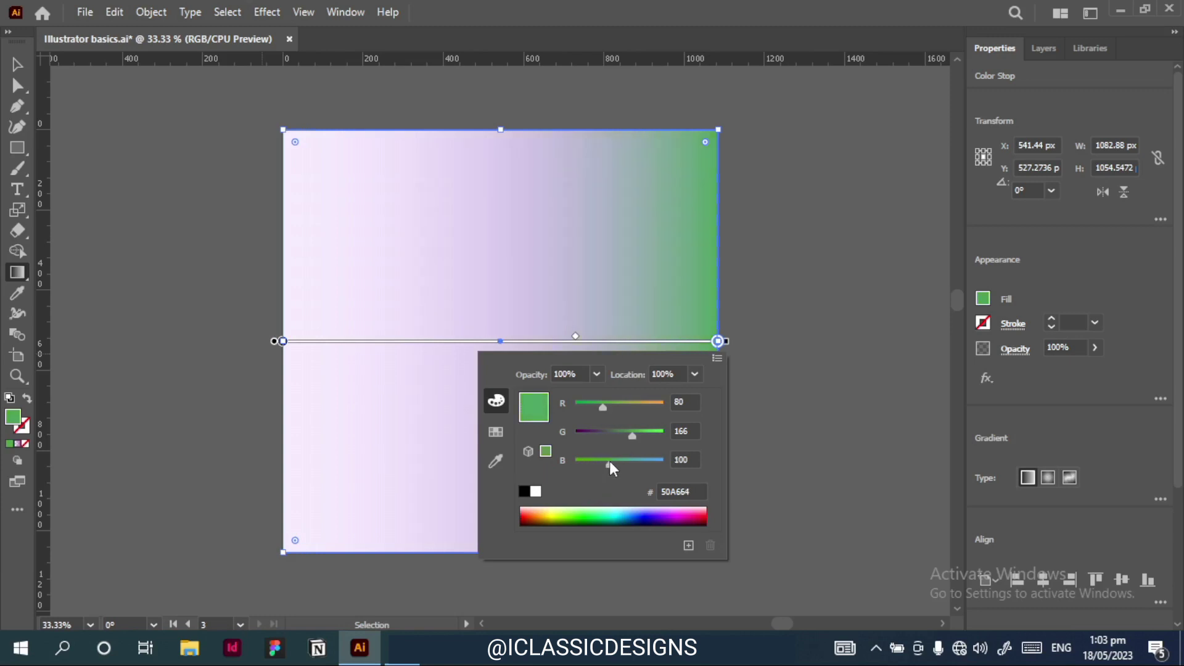
click(704, 320)
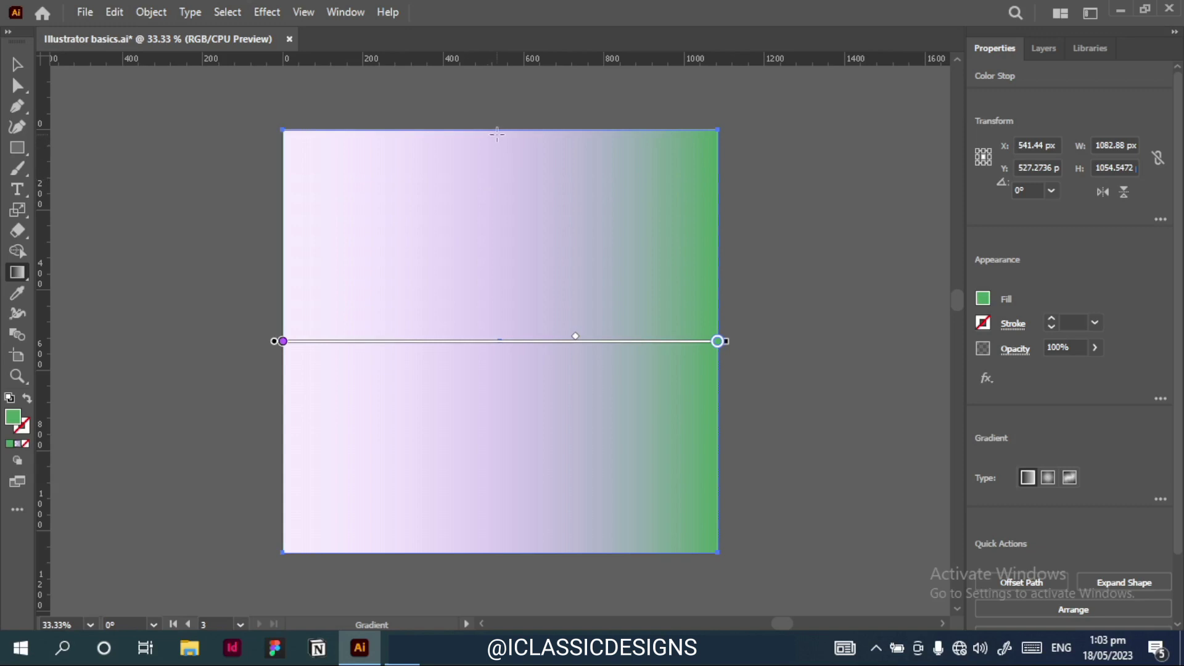
- Redraw the gradient direction vertically and along both diagonals, finishing with a top-to-bottom gradient spanning nearly the square's full height
drag(497, 134, 501, 502)
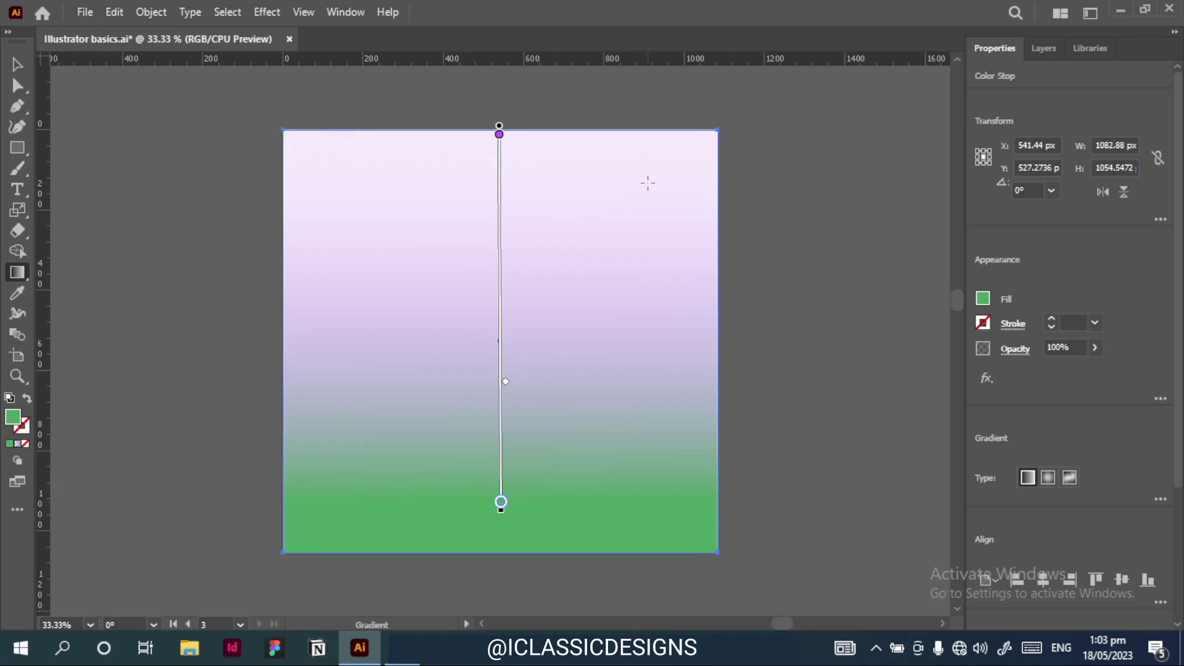
drag(658, 193, 348, 483)
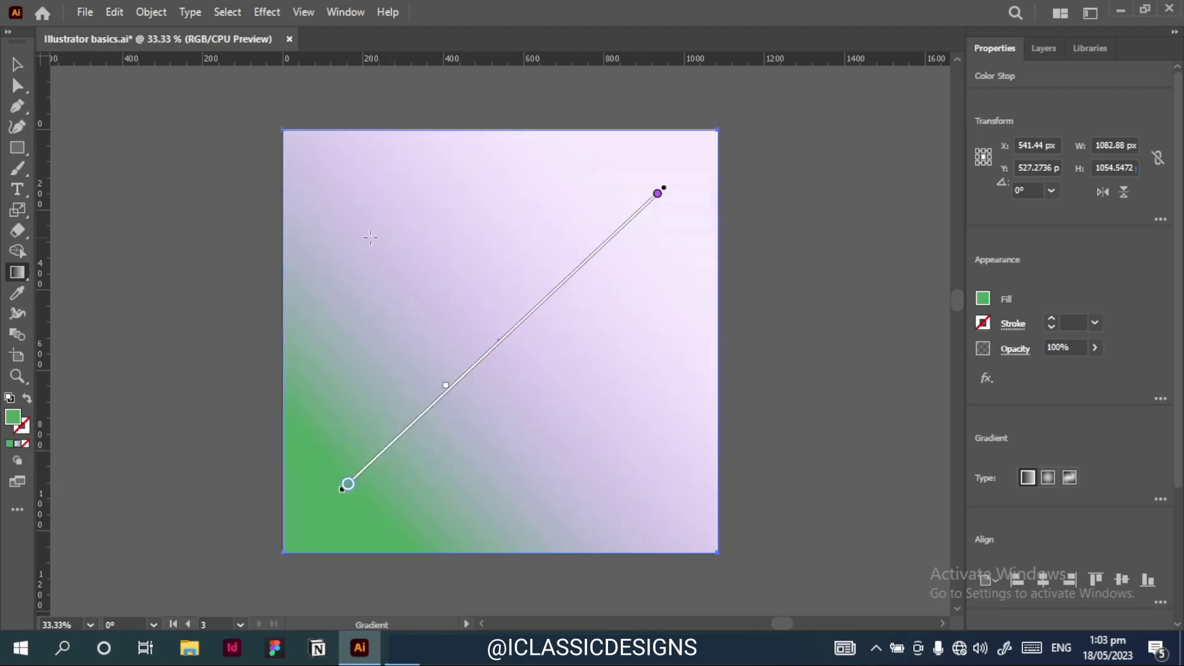
drag(370, 237, 548, 436)
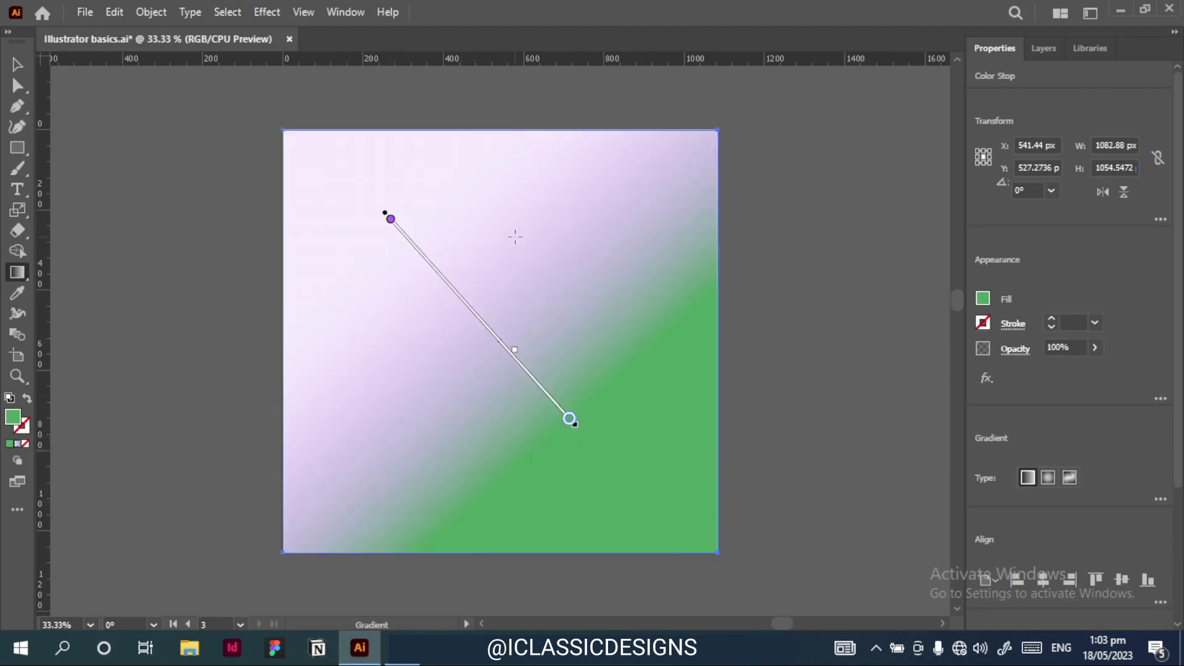
drag(502, 175, 500, 457)
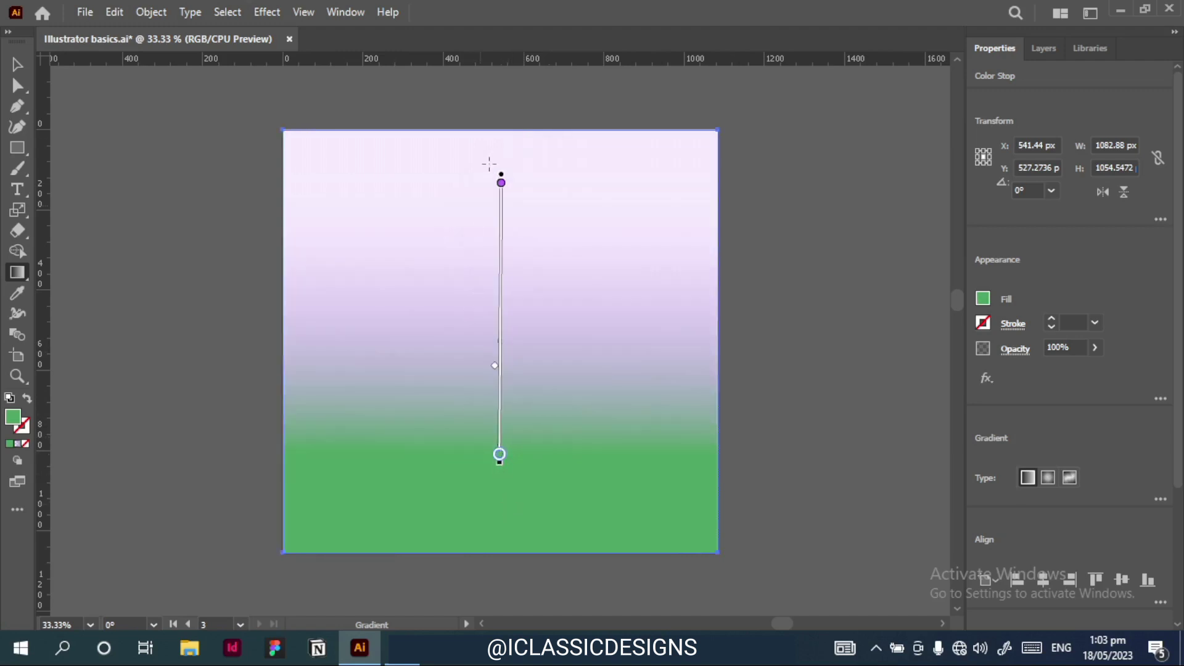
mouse_move(498, 130)
mouse_down()
mouse_move(518, 280)
mouse_move(497, 494)
mouse_move(505, 542)
mouse_up()
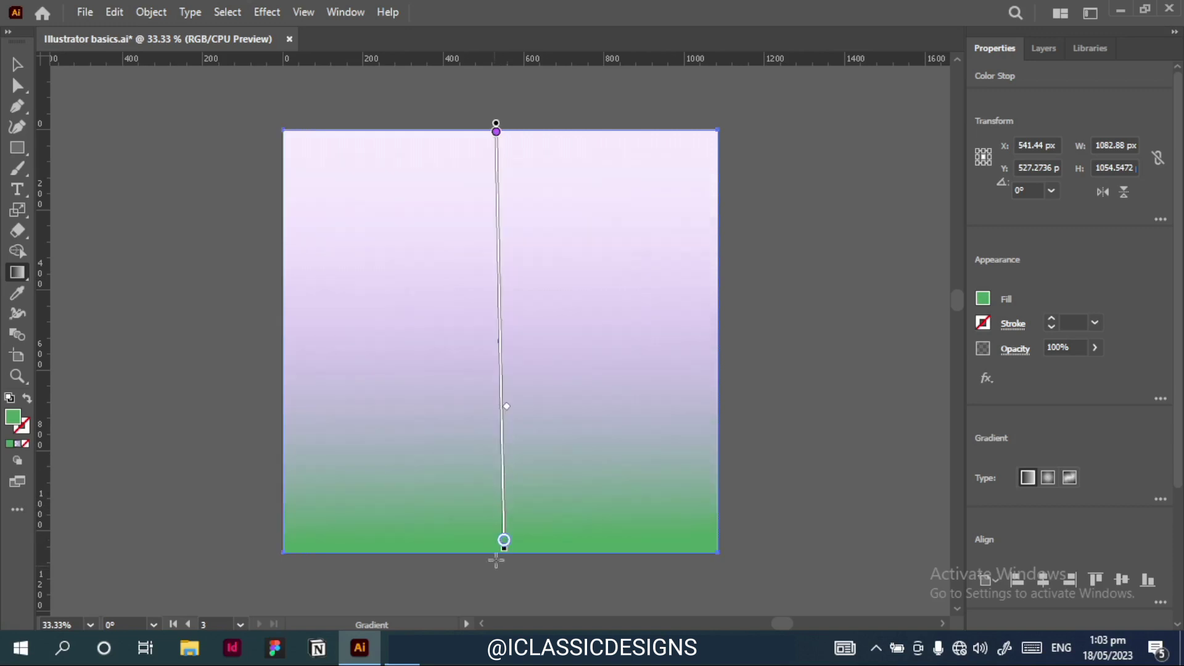
- Recolour the gradient's bottom colour stop to magenta FF00F9 from the colour spectrum, after trying purple C400FF and pink FF1597
double_click(504, 542)
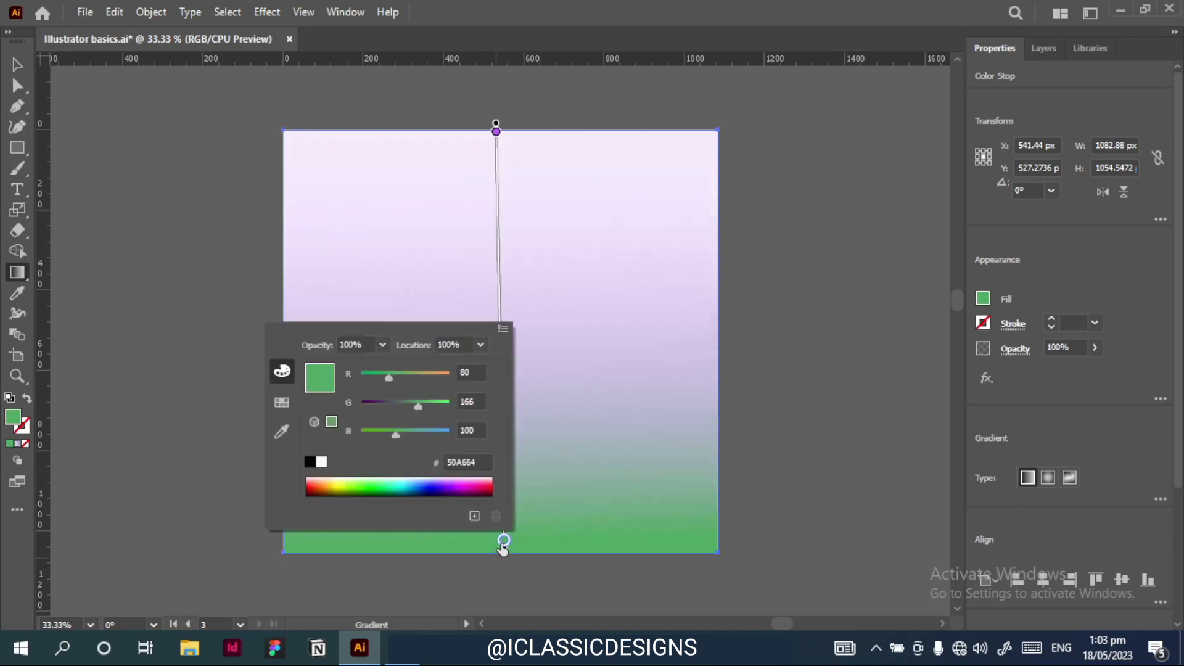
click(457, 485)
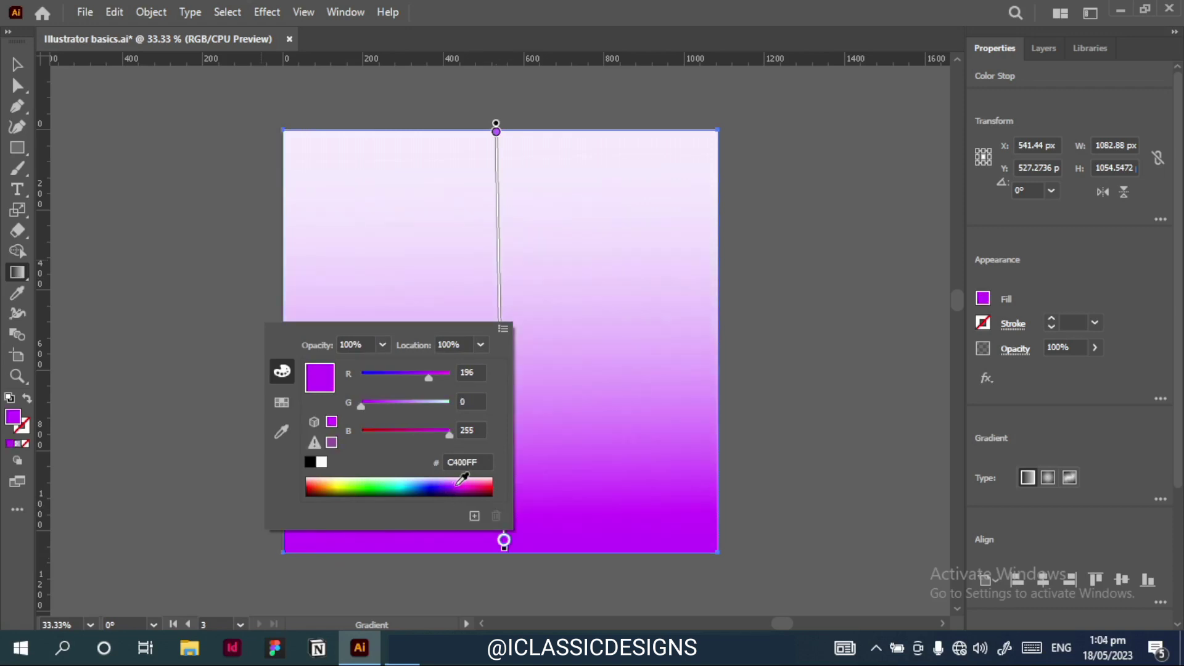
click(464, 480)
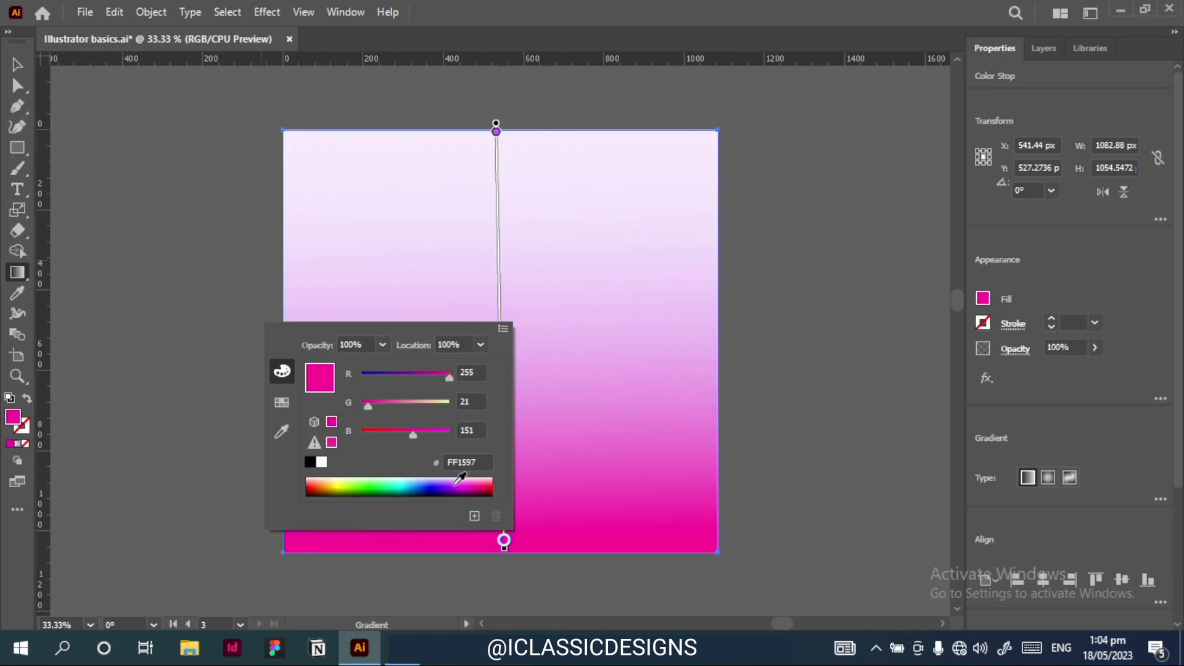
click(456, 483)
click(460, 483)
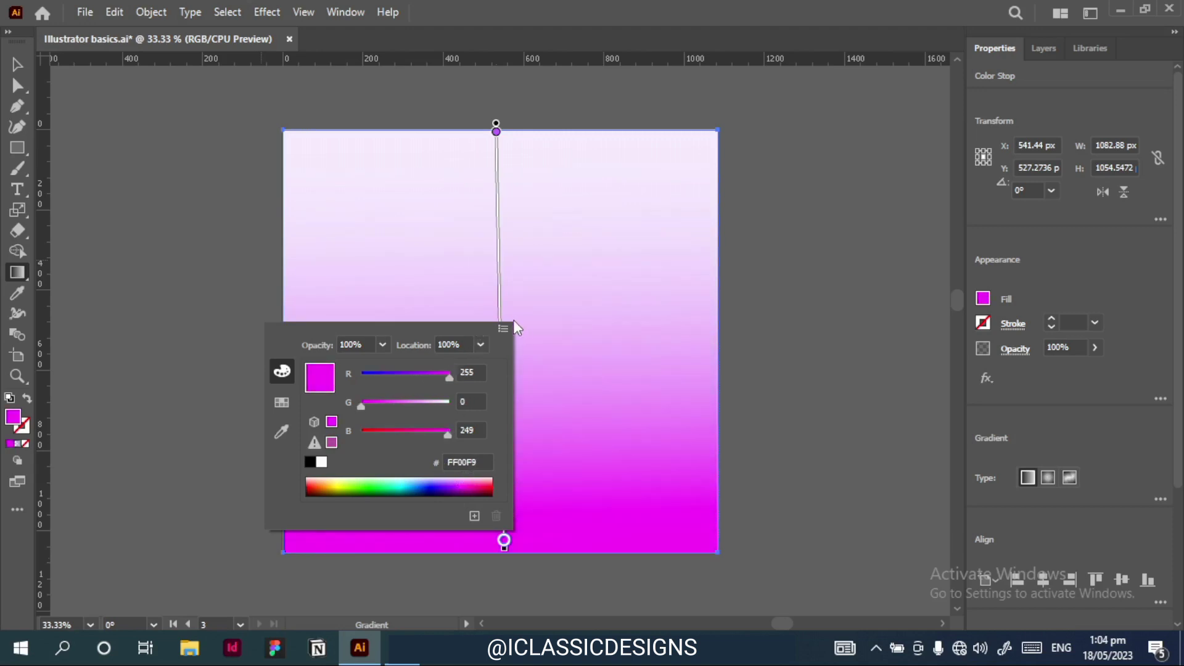
- Set the bottom stop's opacity to 30%, trying 100% as well, and move the gradient midpoint closer to the top stop
click(383, 345)
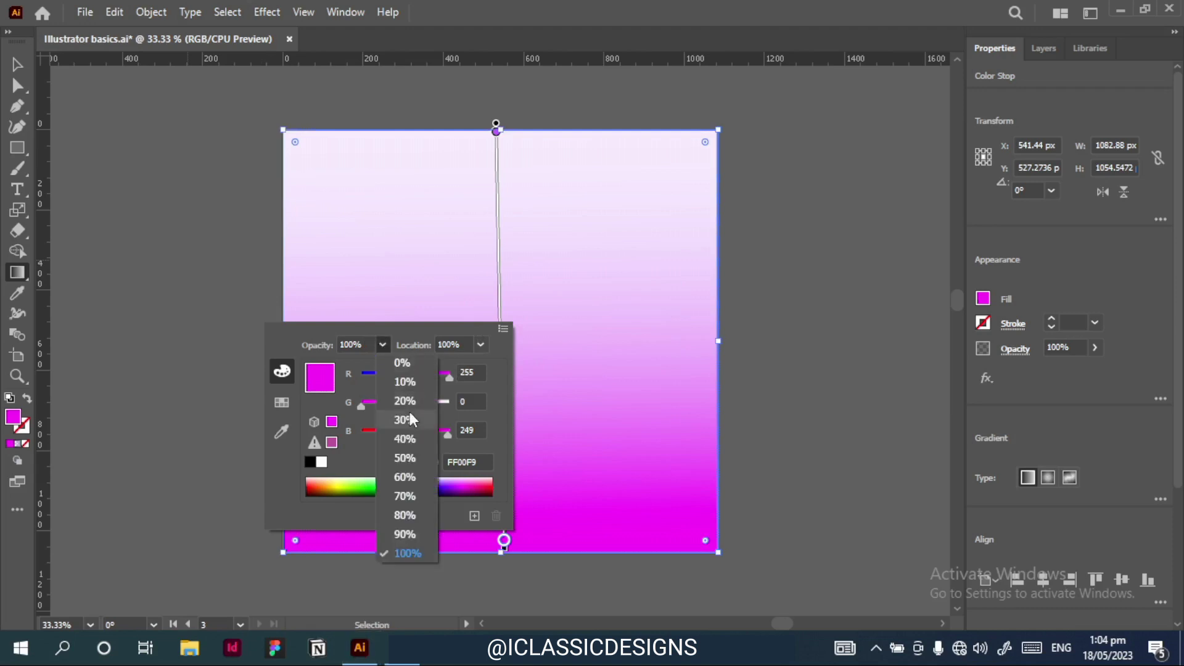
click(405, 420)
click(382, 344)
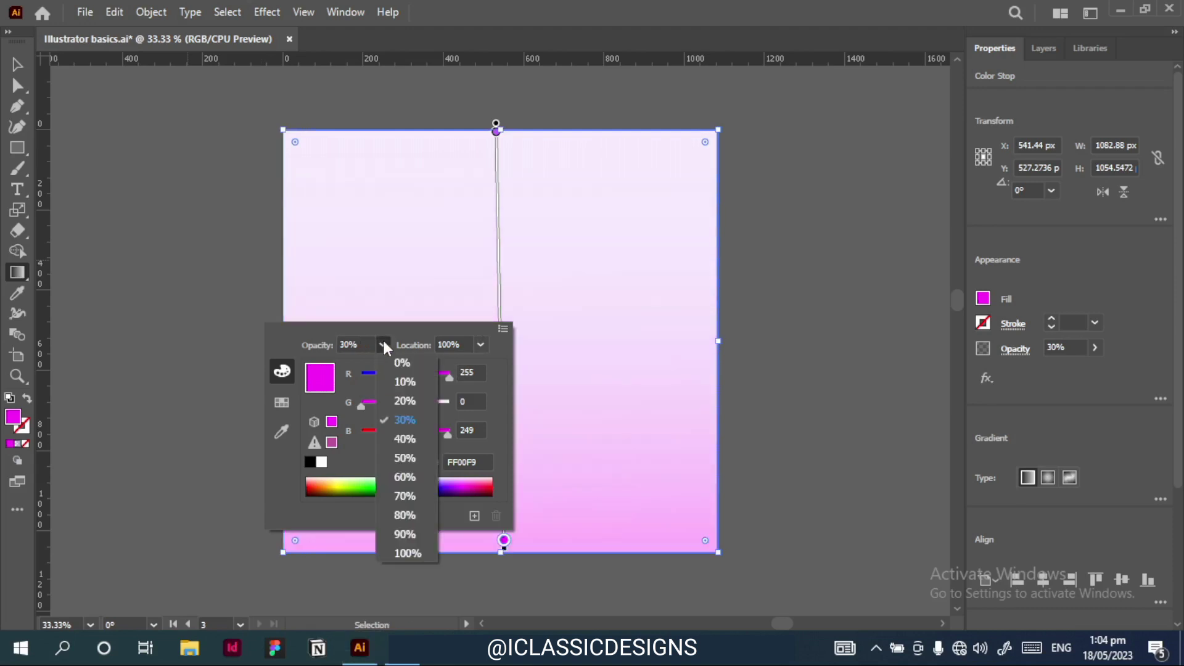
click(420, 554)
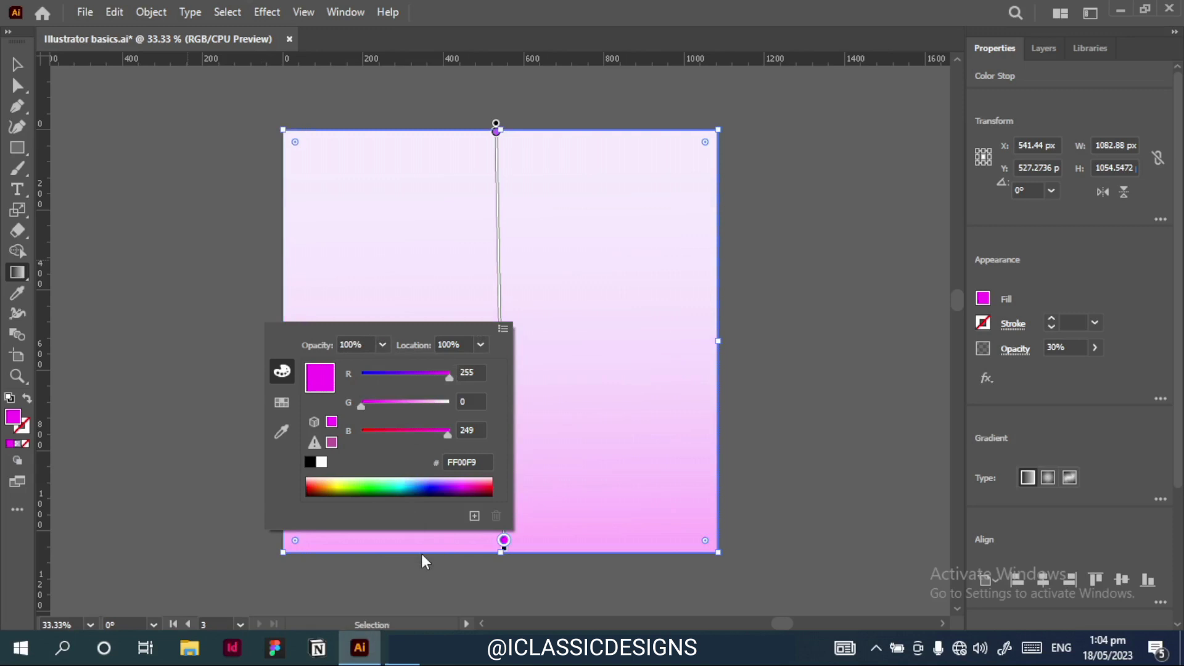
click(504, 224)
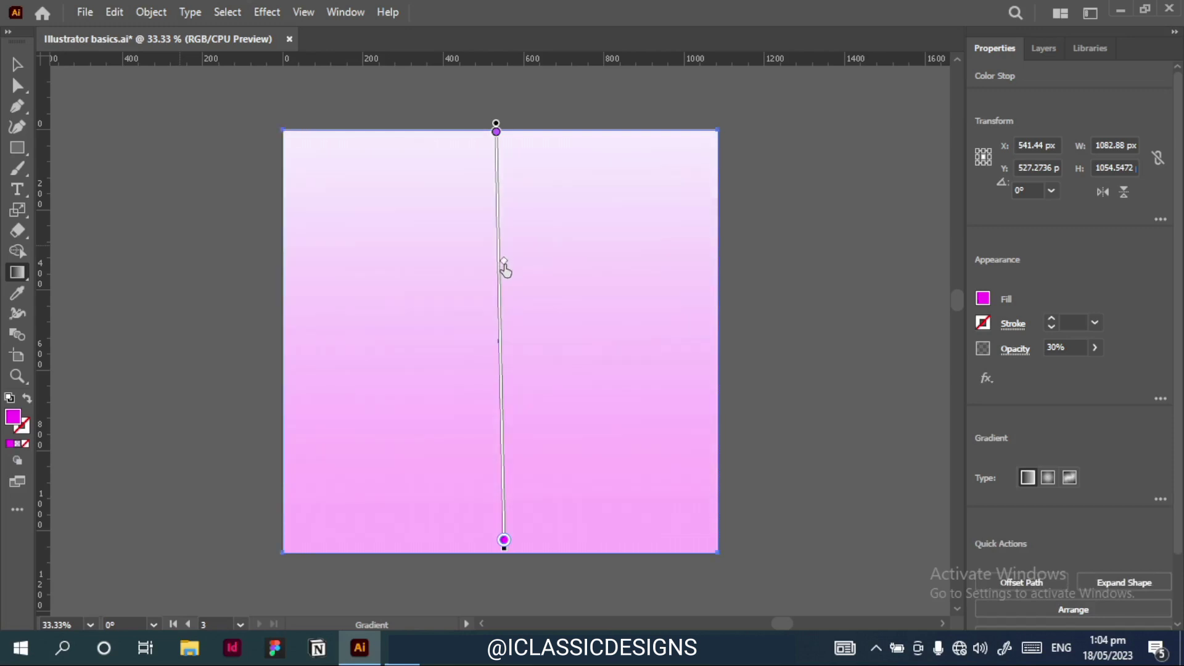
- Nudge the gradient's midpoint and its top colour stop slightly
mouse_move(504, 267)
mouse_down()
mouse_move(509, 333)
mouse_move(504, 270)
mouse_up()
mouse_move(496, 130)
mouse_down()
mouse_move(498, 258)
mouse_move(497, 122)
mouse_up()
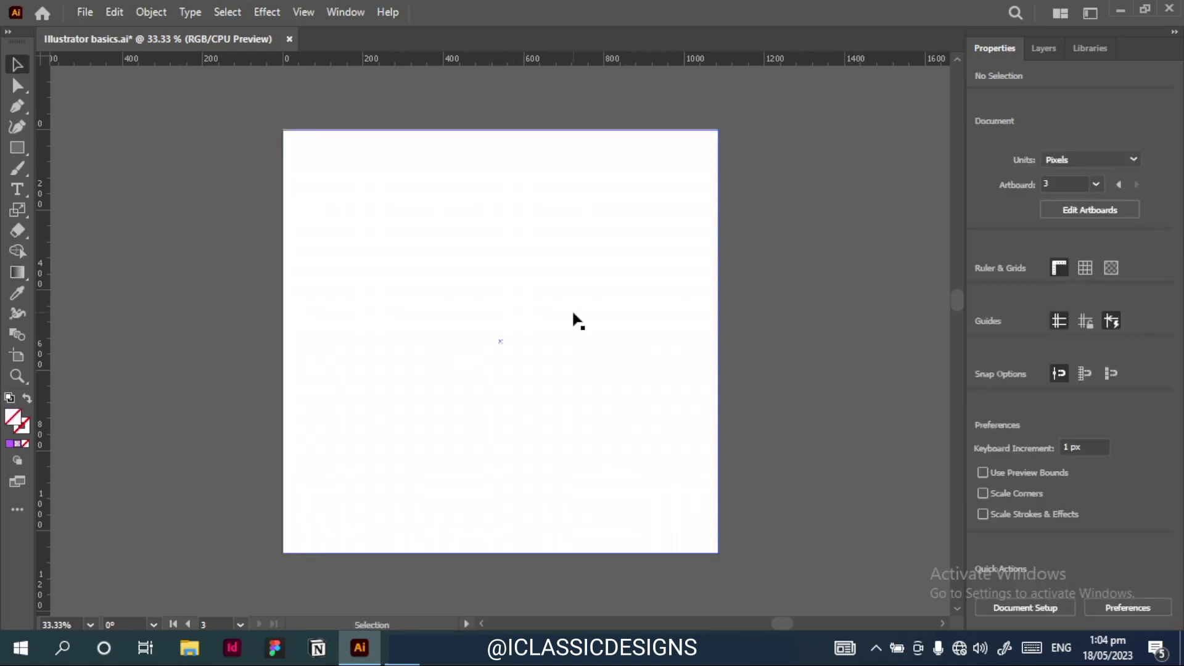
- Draw a rectangle of about 1083 × 1055 px over the artboard and add upper-left, upper-right and lower-right mesh points with the Mesh tool
click(17, 148)
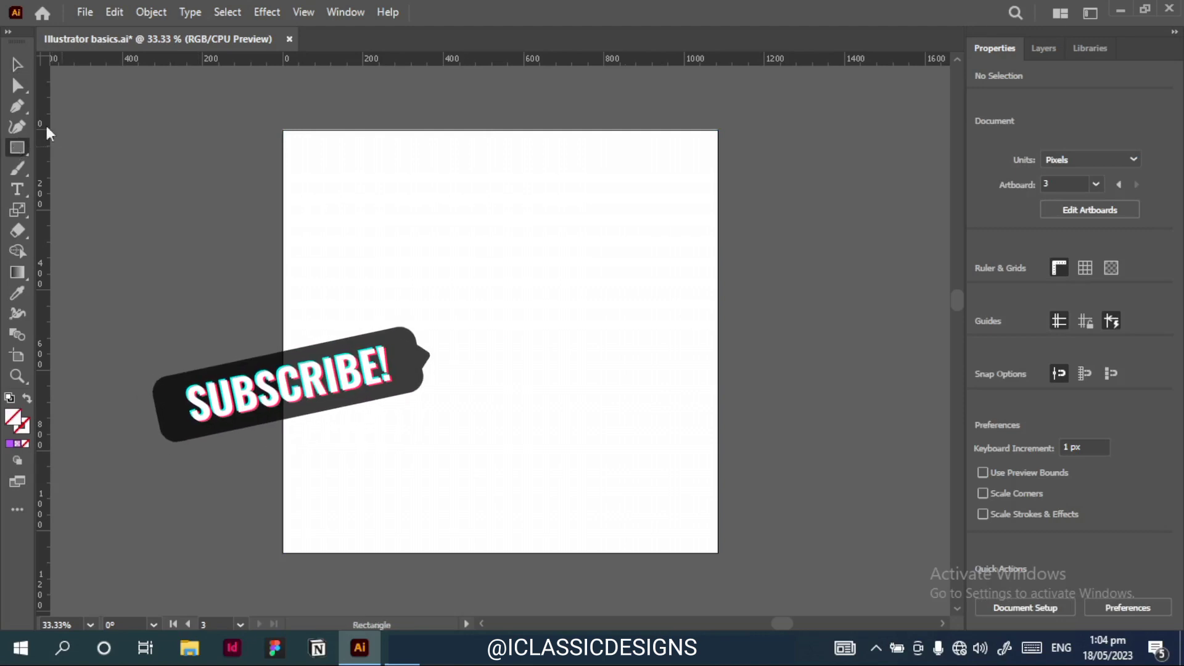
mouse_move(281, 131)
mouse_down()
mouse_move(447, 222)
mouse_move(703, 484)
mouse_move(719, 551)
mouse_up()
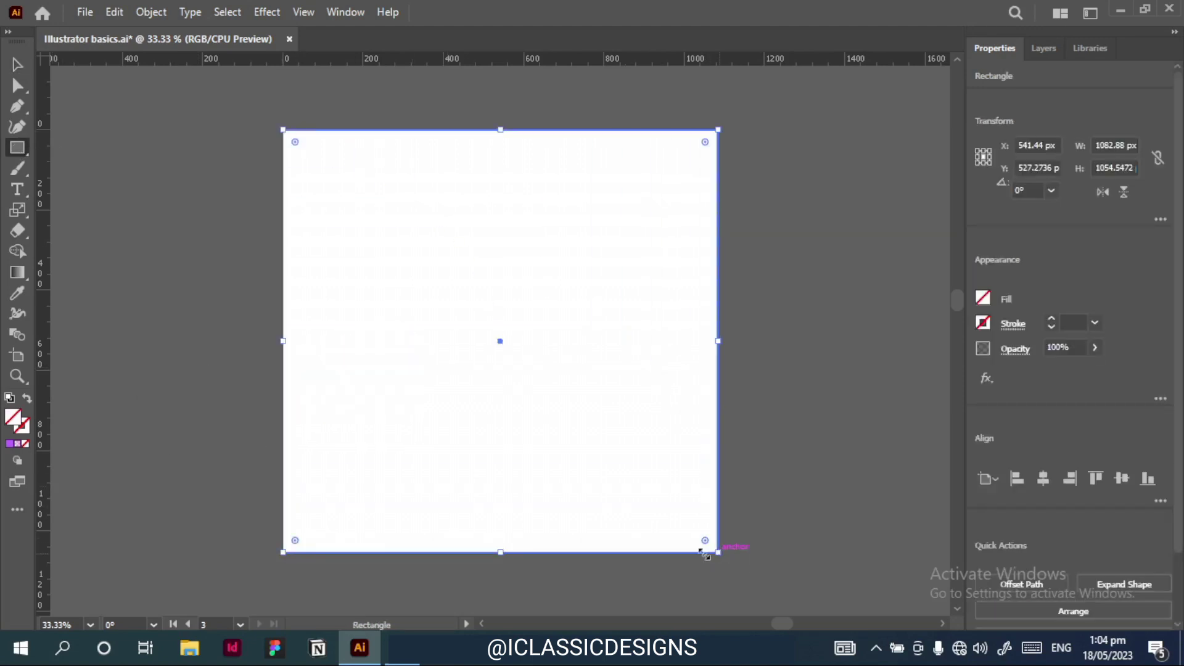
click(23, 275)
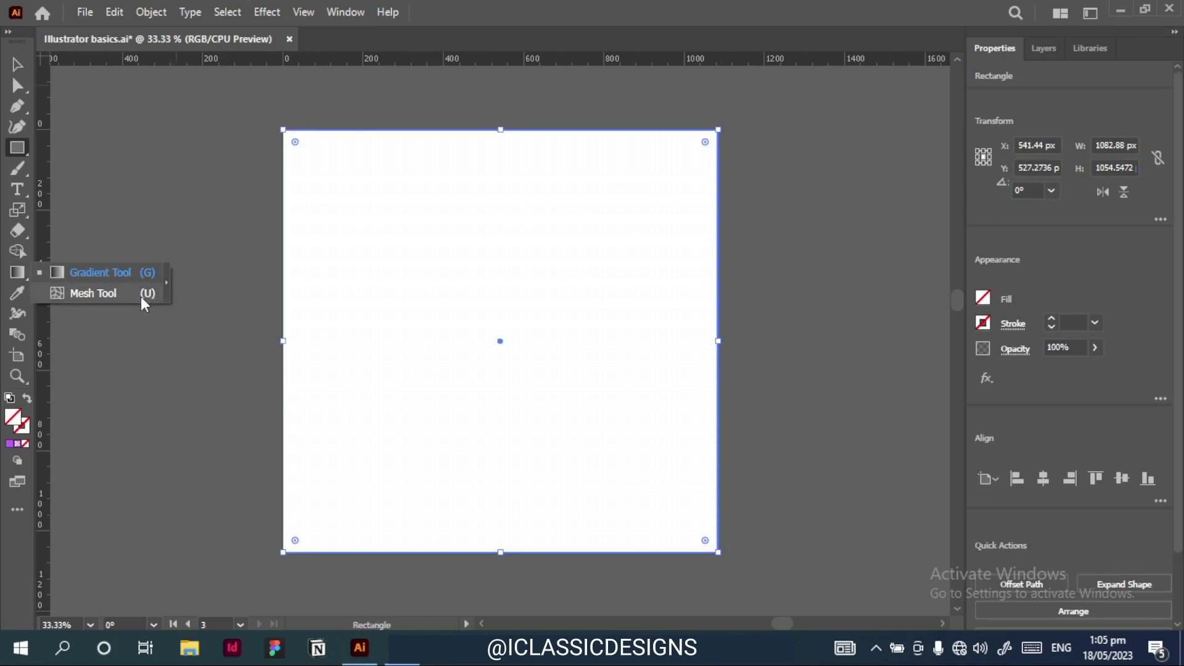
click(109, 294)
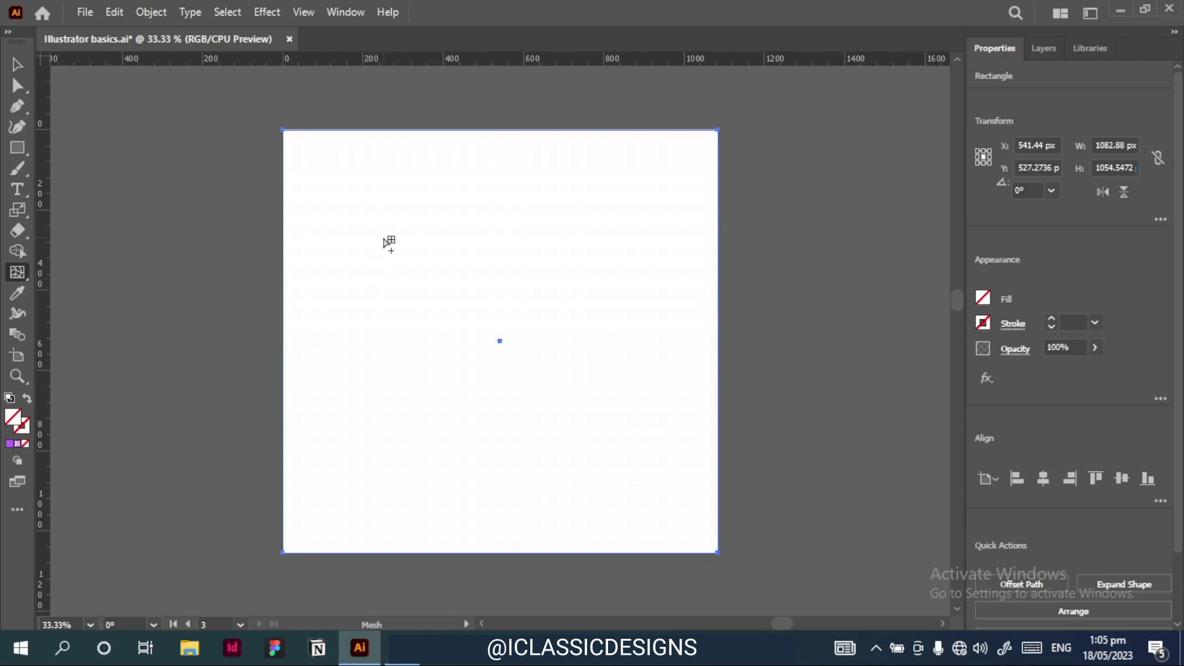
click(383, 237)
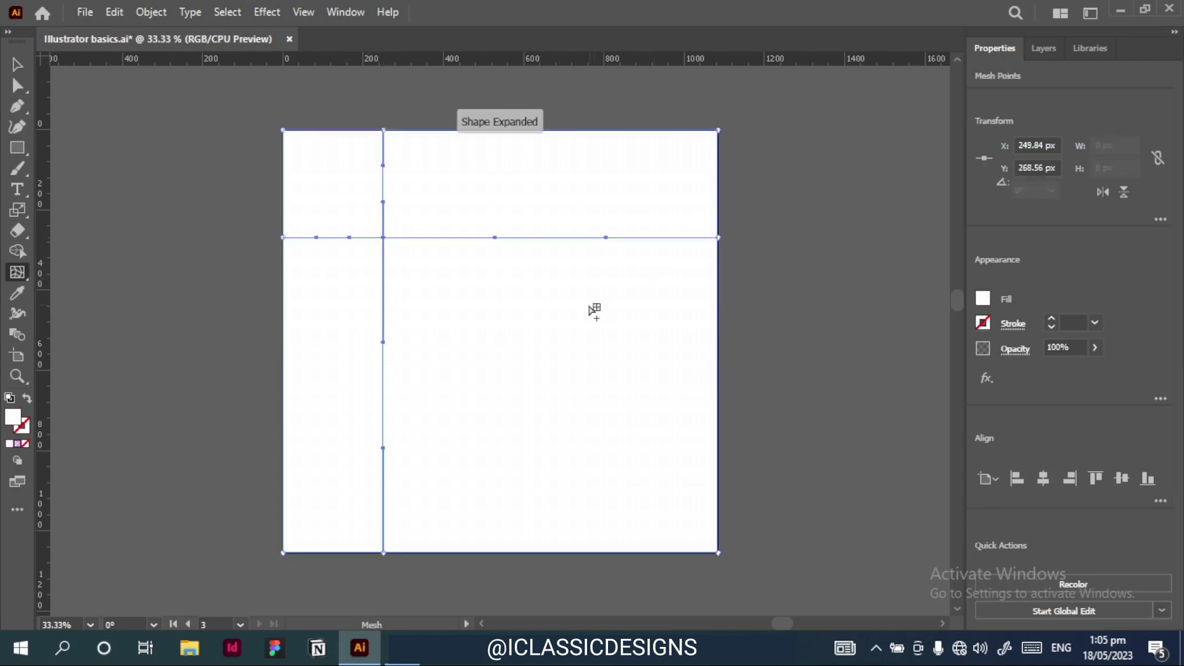
click(606, 243)
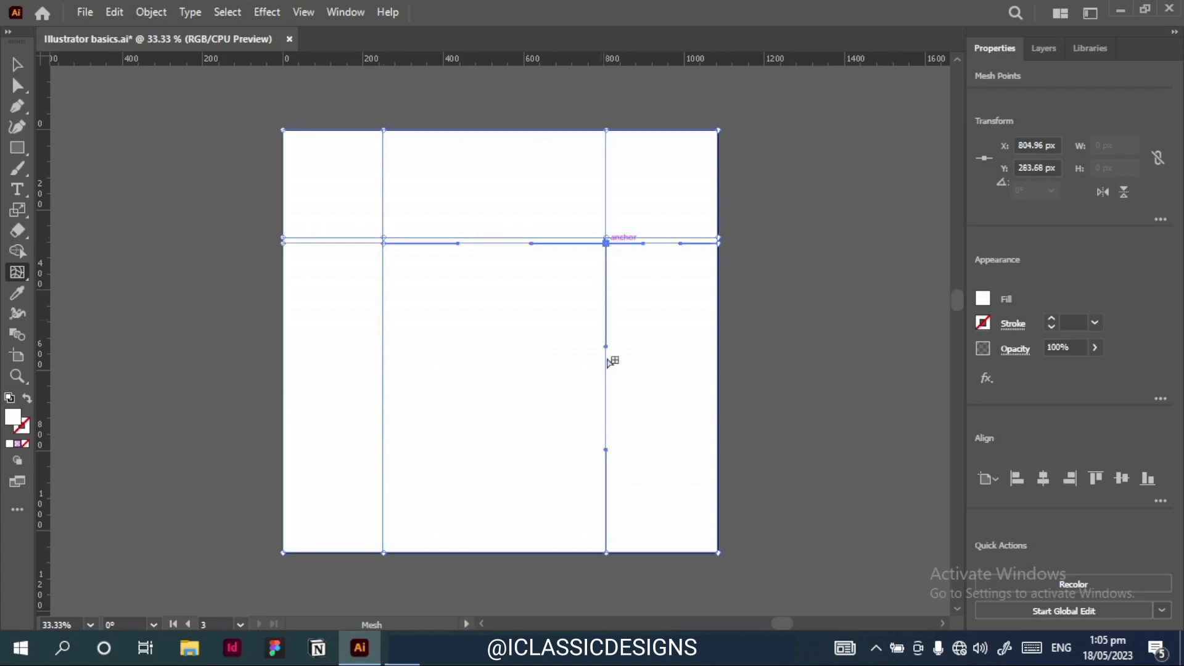
drag(606, 243, 607, 387)
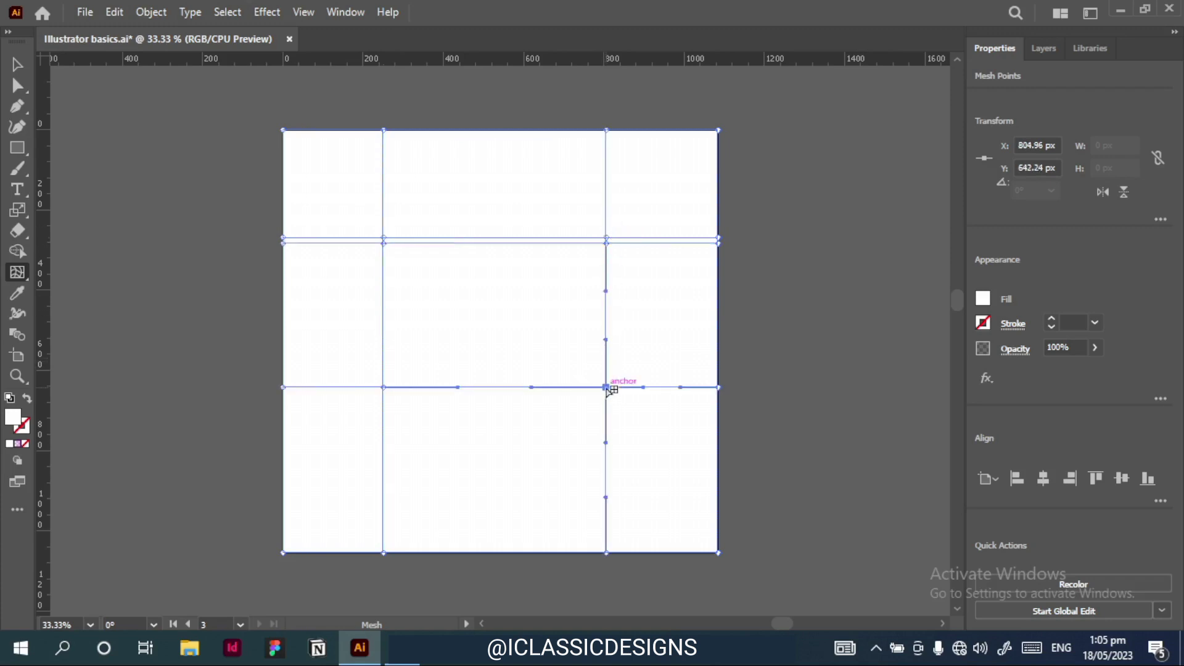
- Move the upper-right mesh point down to about X 811, Y 385 px and fill it with the red-orange swatch
click(17, 88)
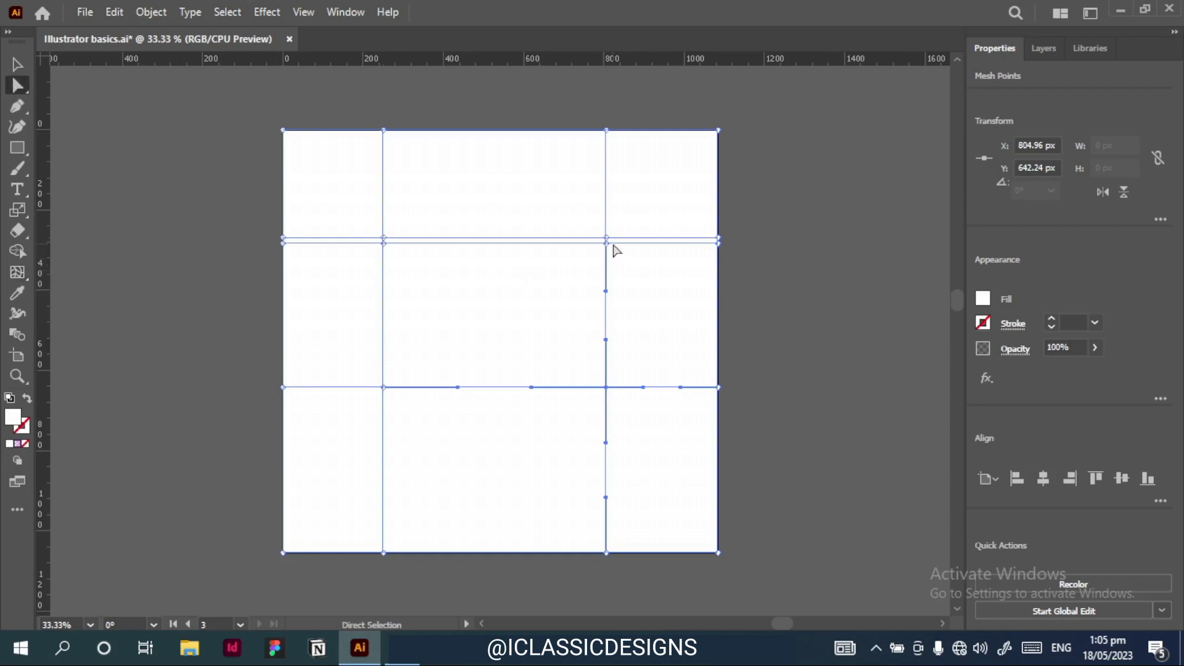
drag(606, 241, 608, 283)
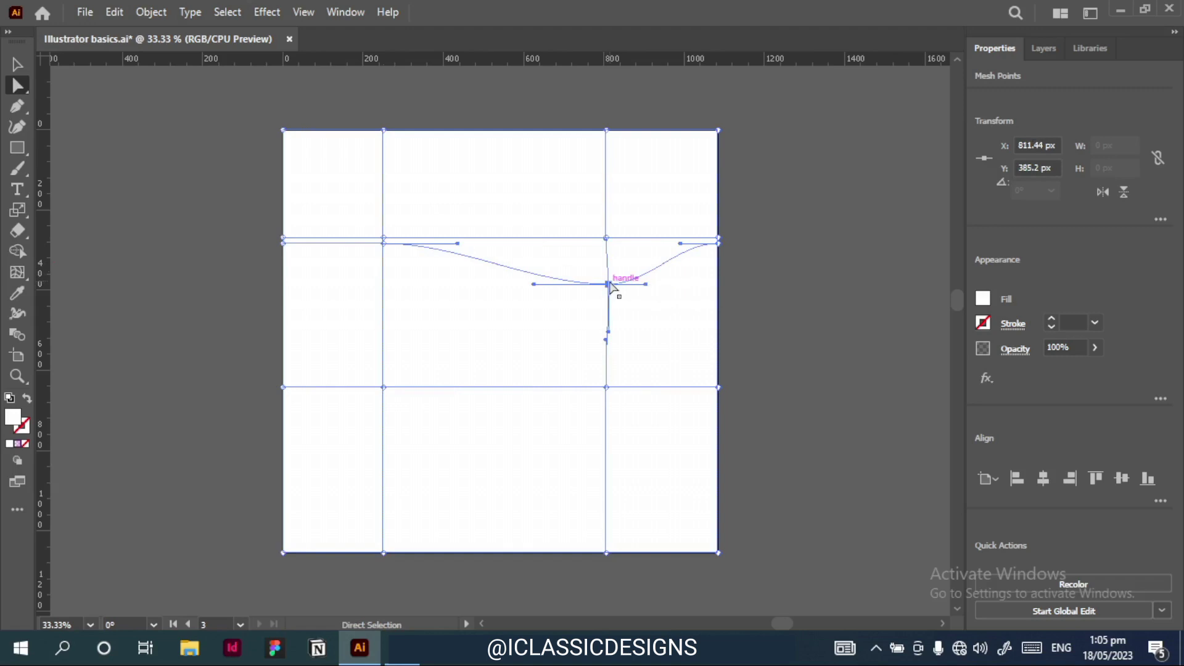
click(984, 299)
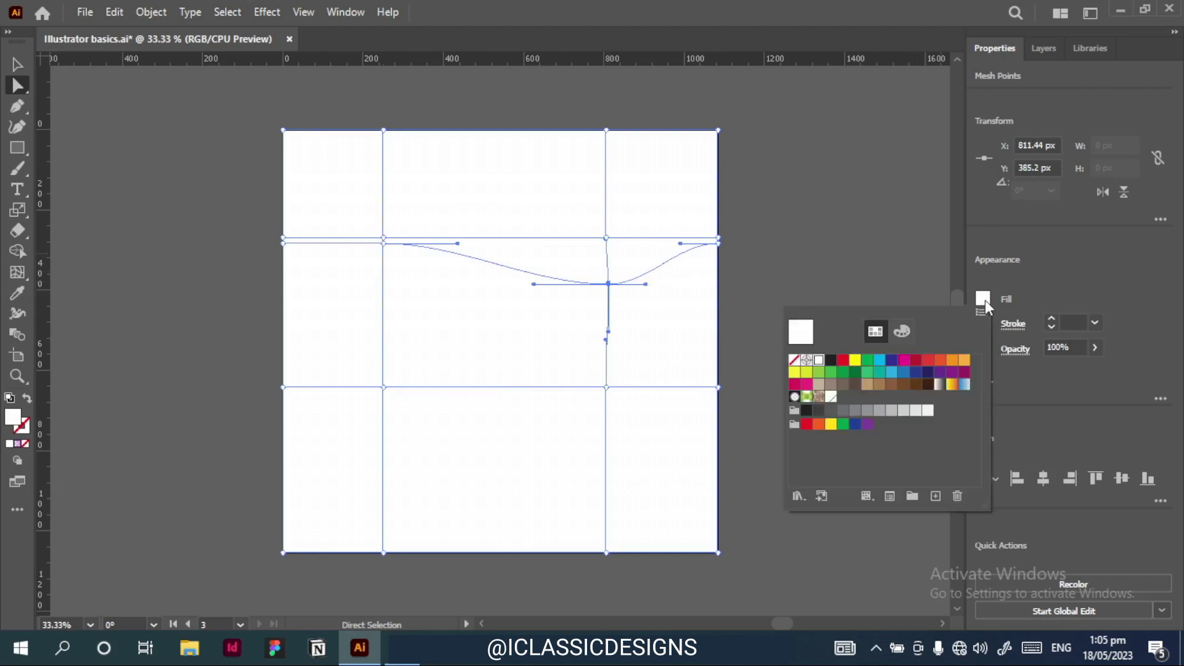
click(942, 360)
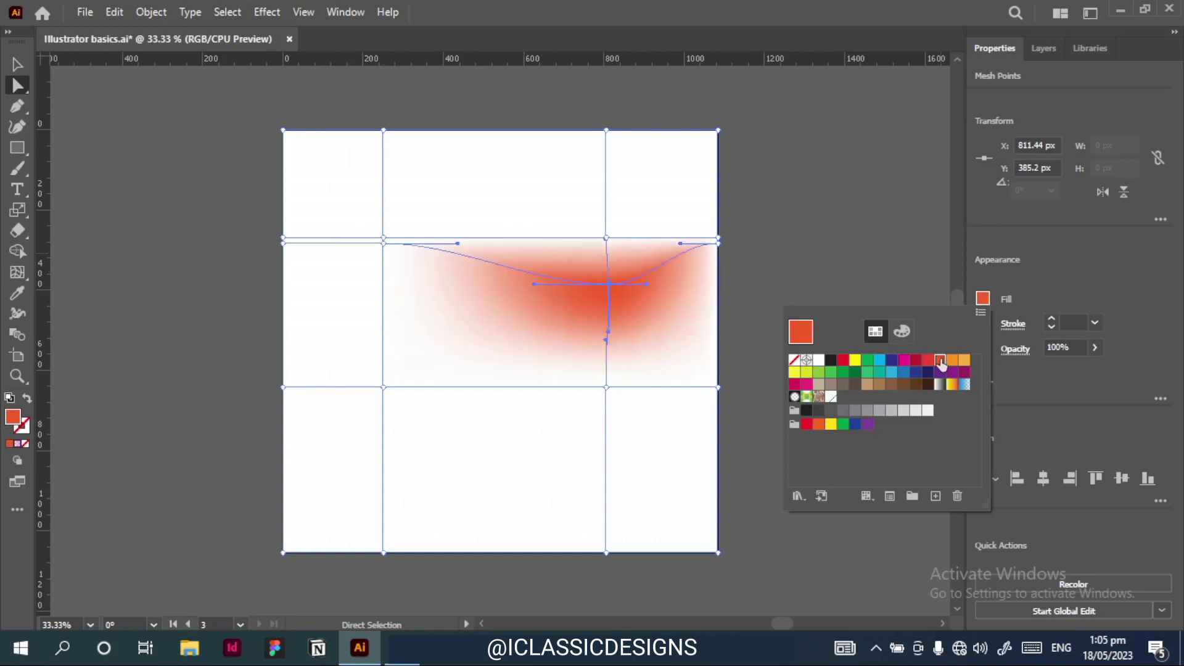
click(1054, 377)
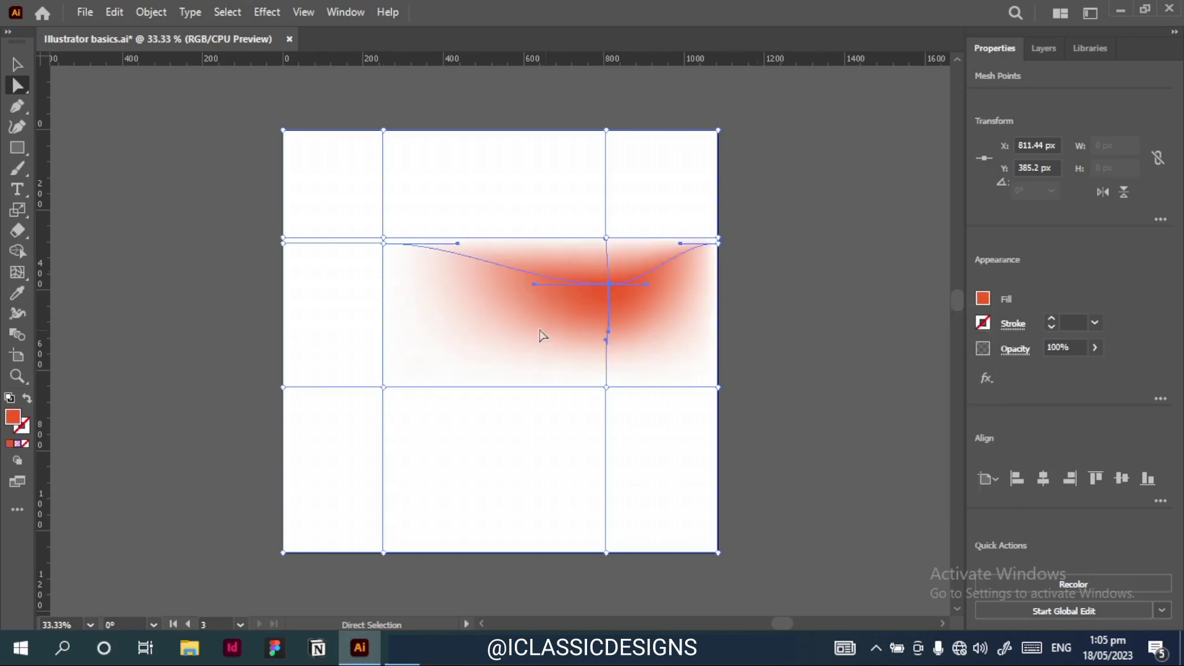
- Fill the lower-left mesh point with the light orange swatch, after trying brown, yellow and dark red
click(383, 390)
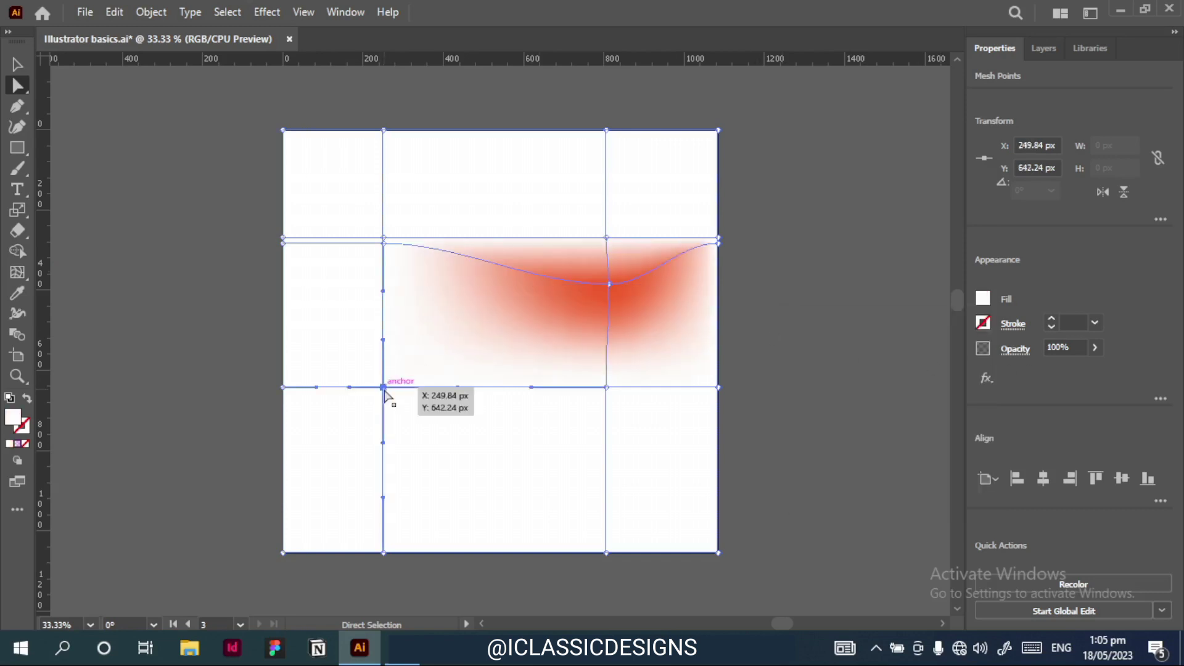
click(983, 298)
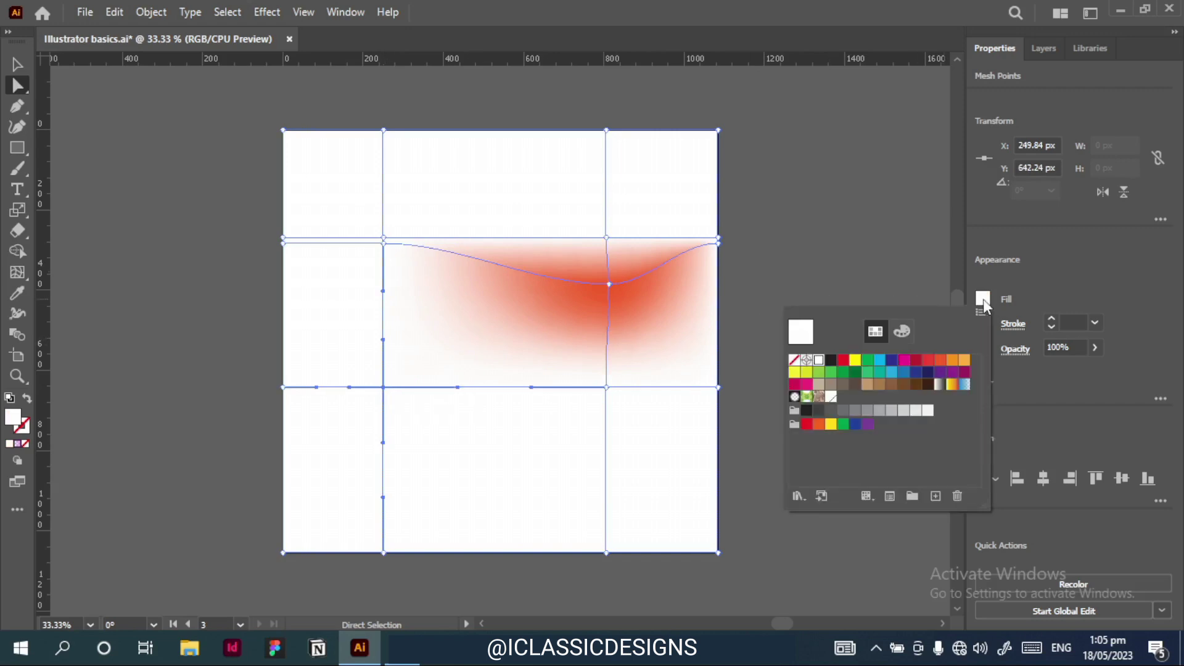
click(854, 382)
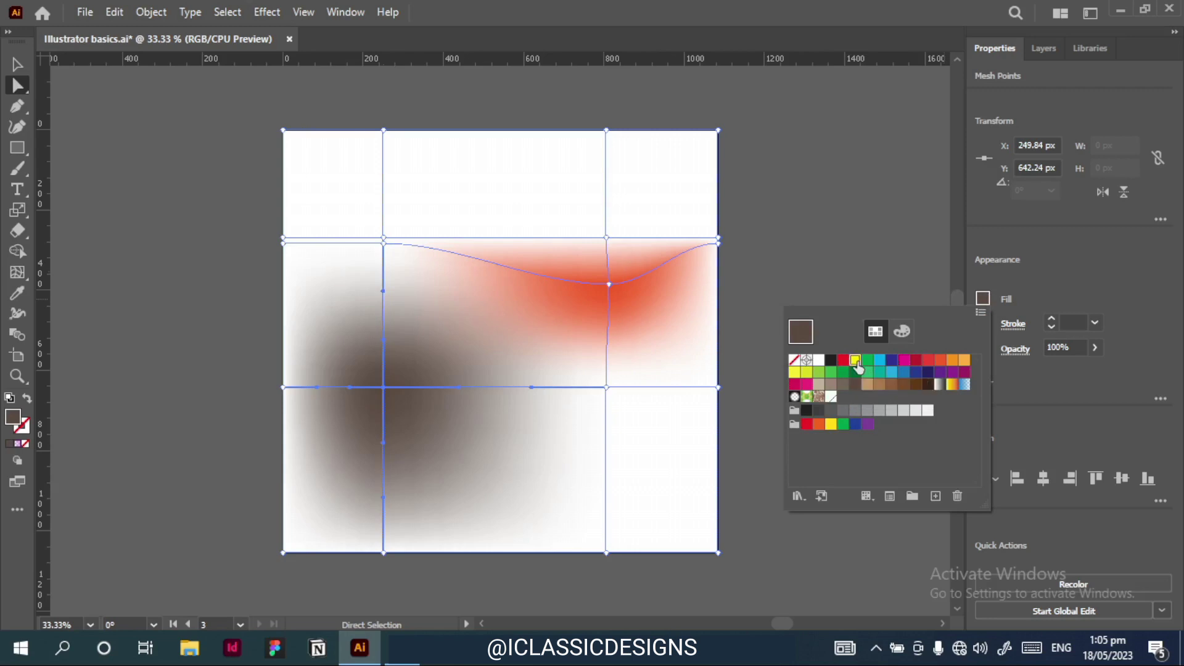
click(855, 359)
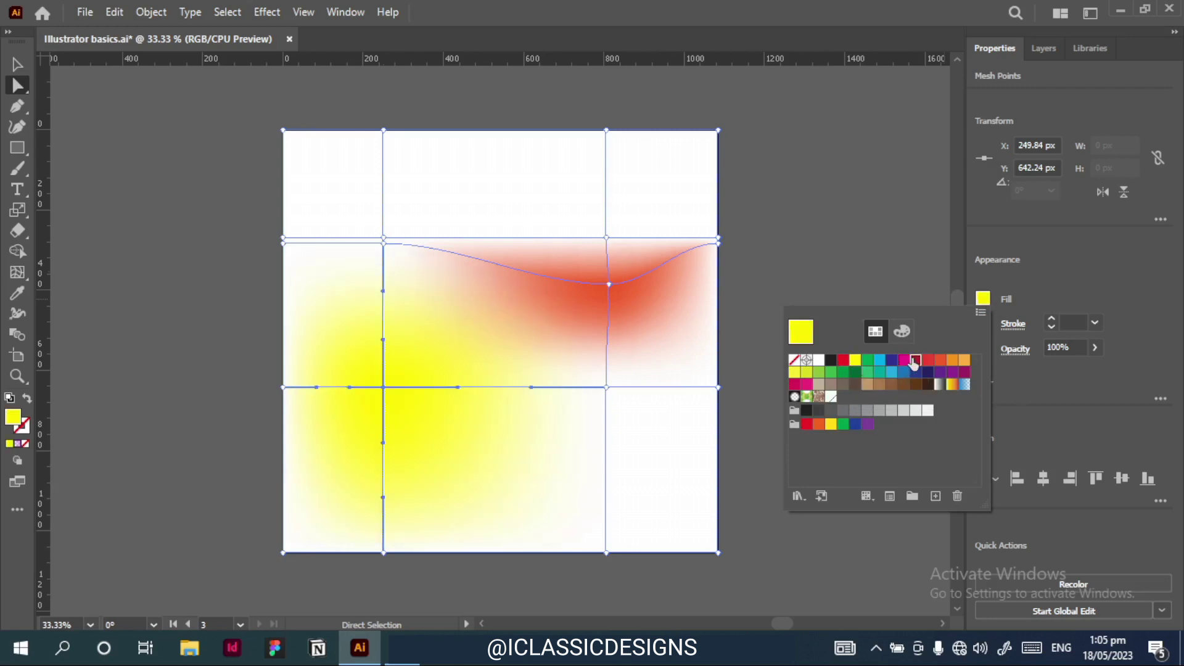
click(916, 360)
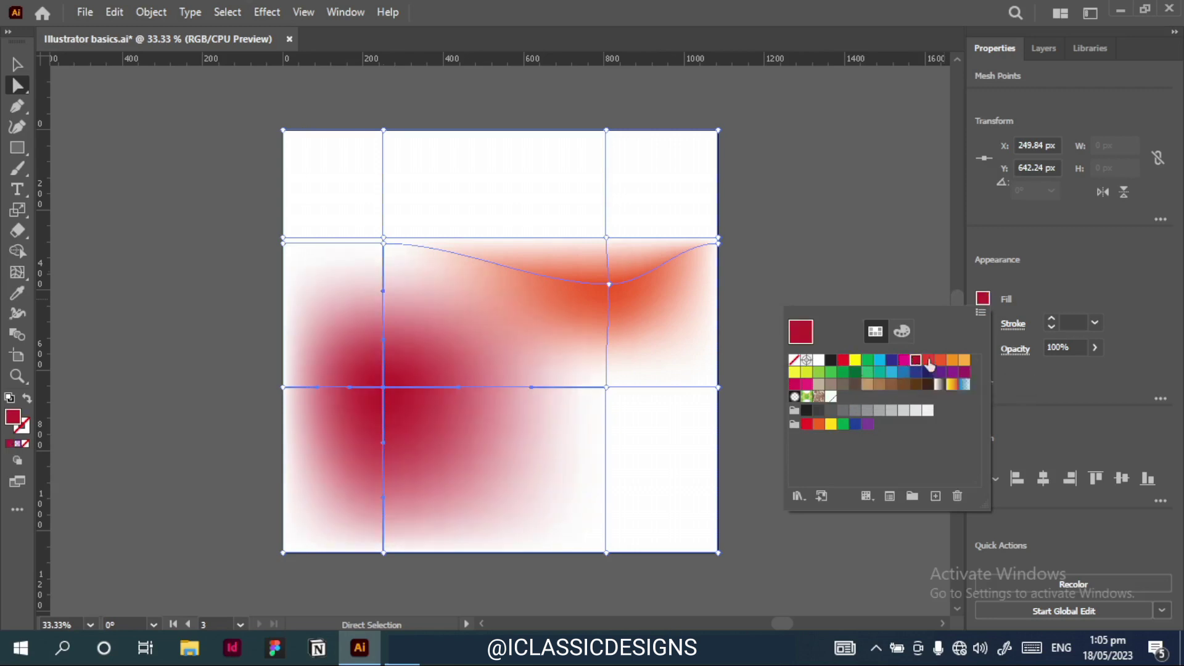
click(963, 361)
click(1041, 375)
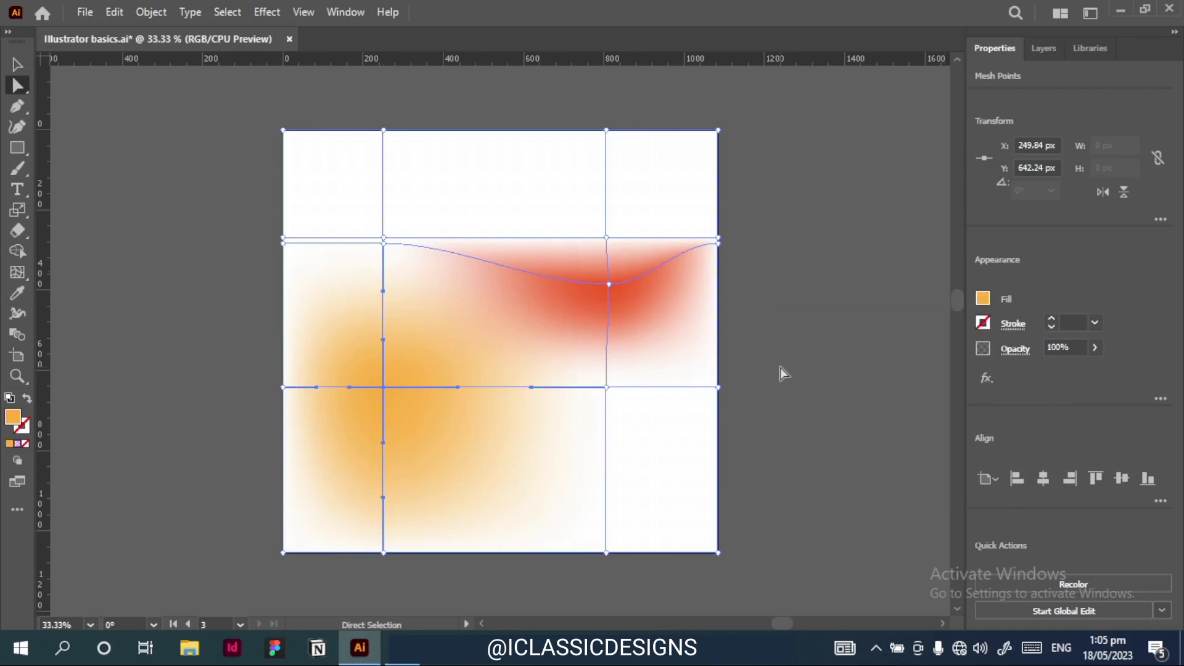
- Fill the lower-right mesh point with the bright yellow swatch
click(606, 387)
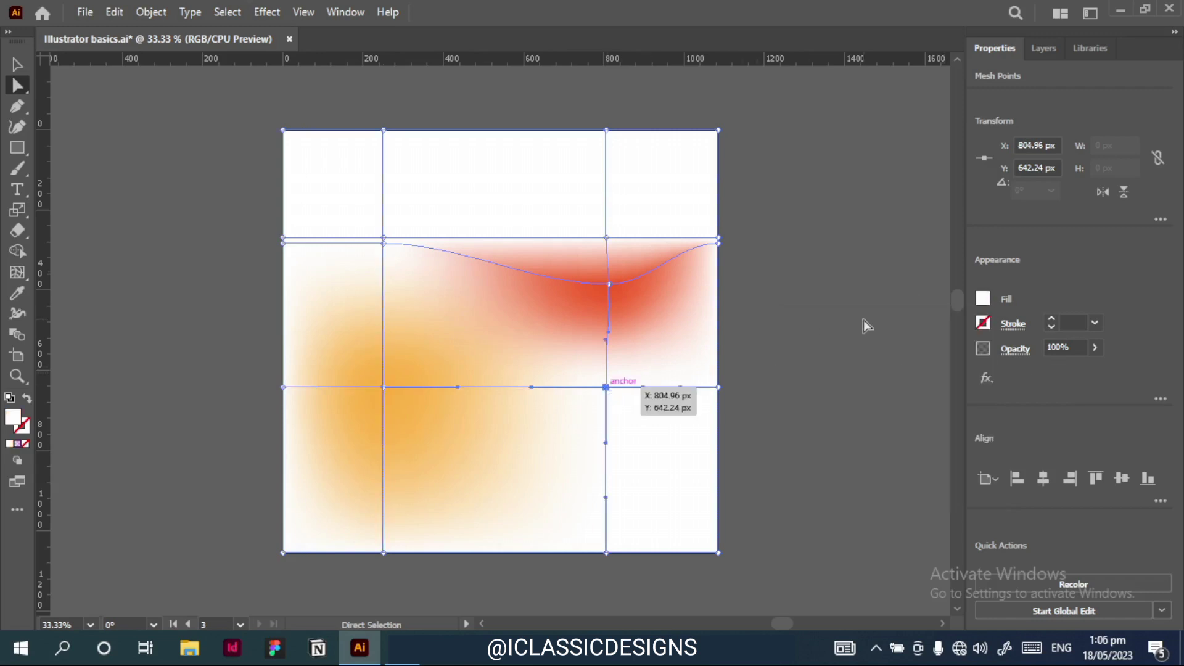
click(984, 305)
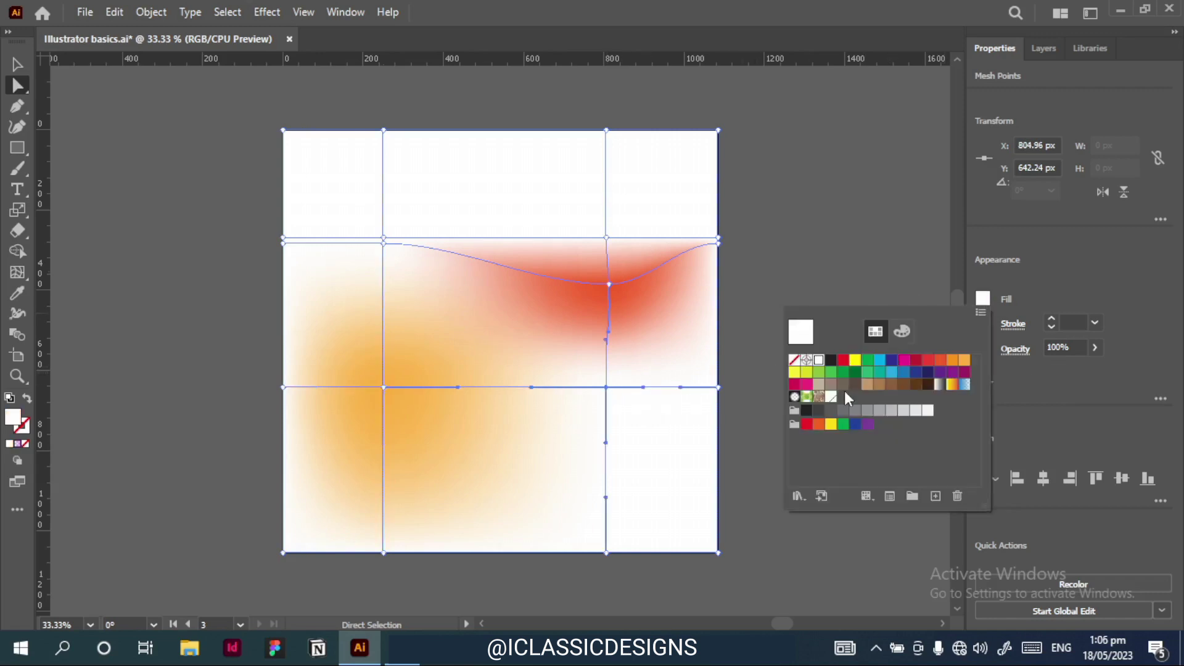
click(854, 360)
click(1052, 426)
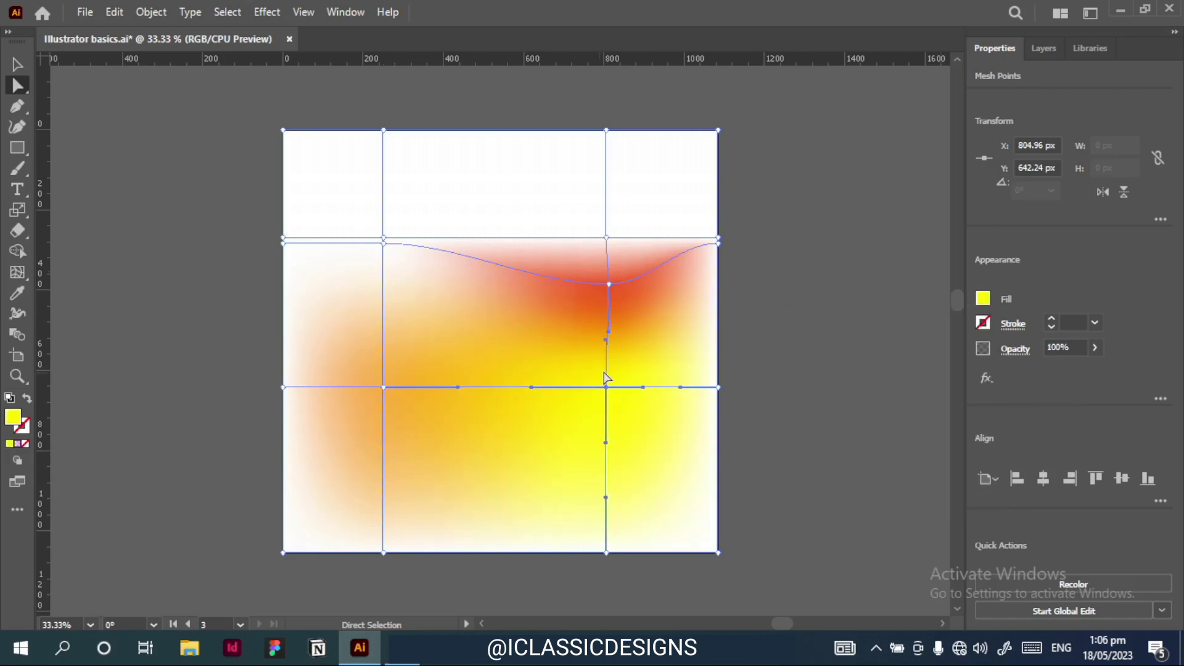
- Reshape the mesh by moving the yellow point to about 749, 785 px and the two top-row points to about 226, 137 and 775, 72 px
drag(605, 387, 585, 452)
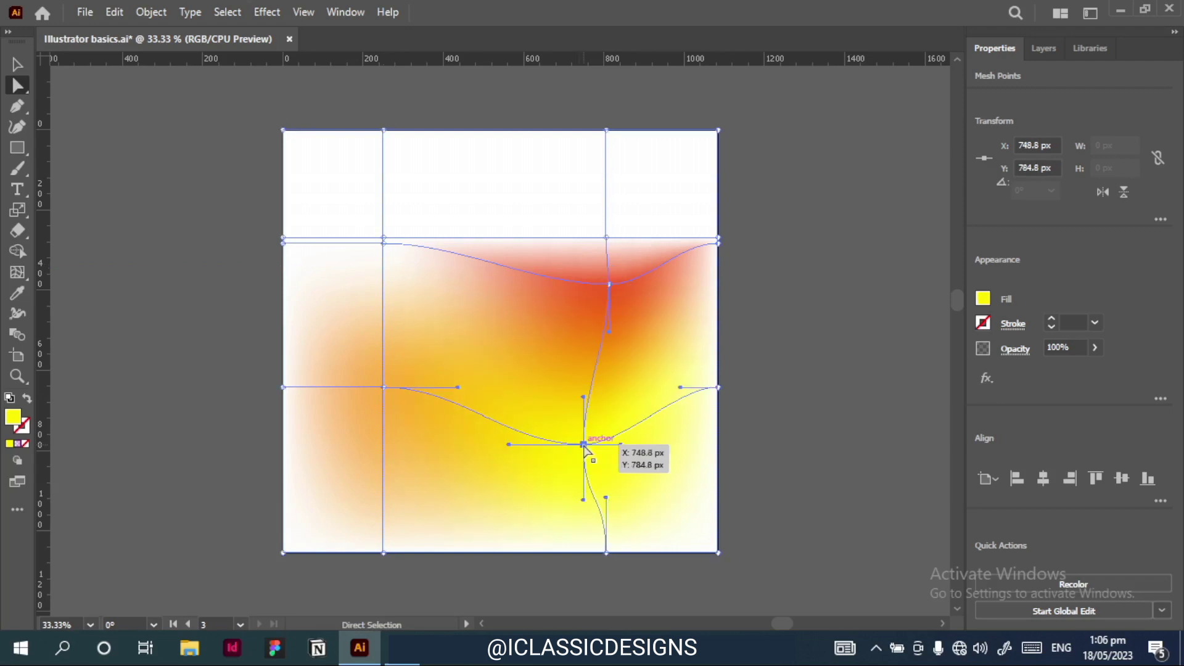
drag(383, 241, 373, 185)
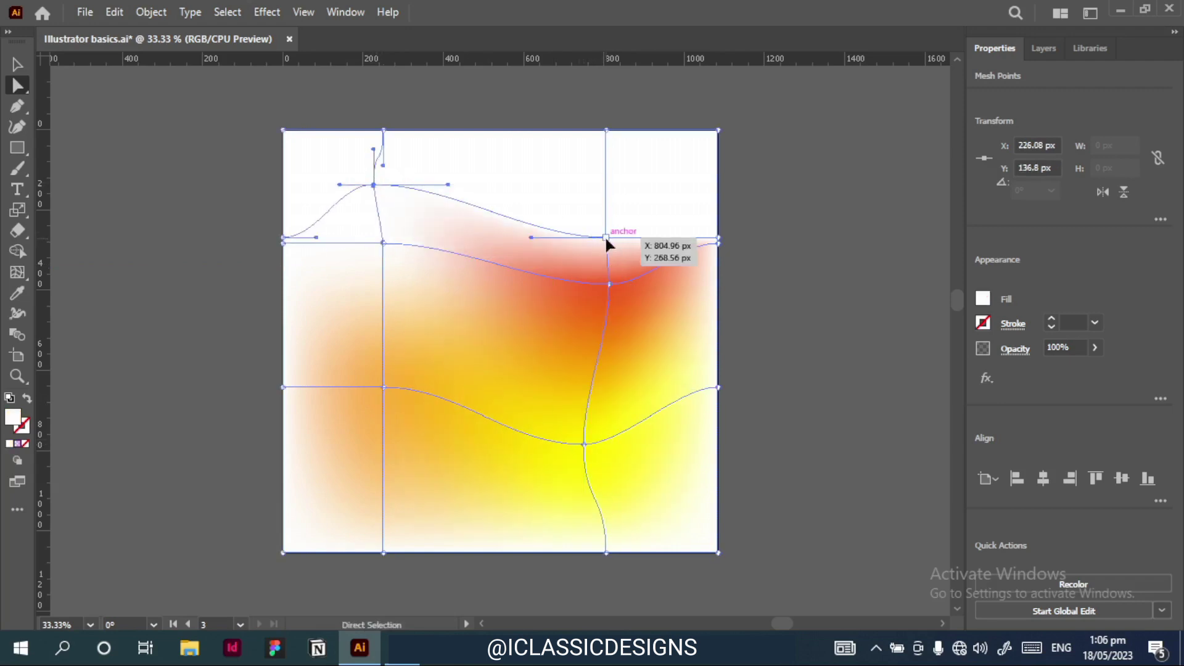
drag(607, 240, 595, 160)
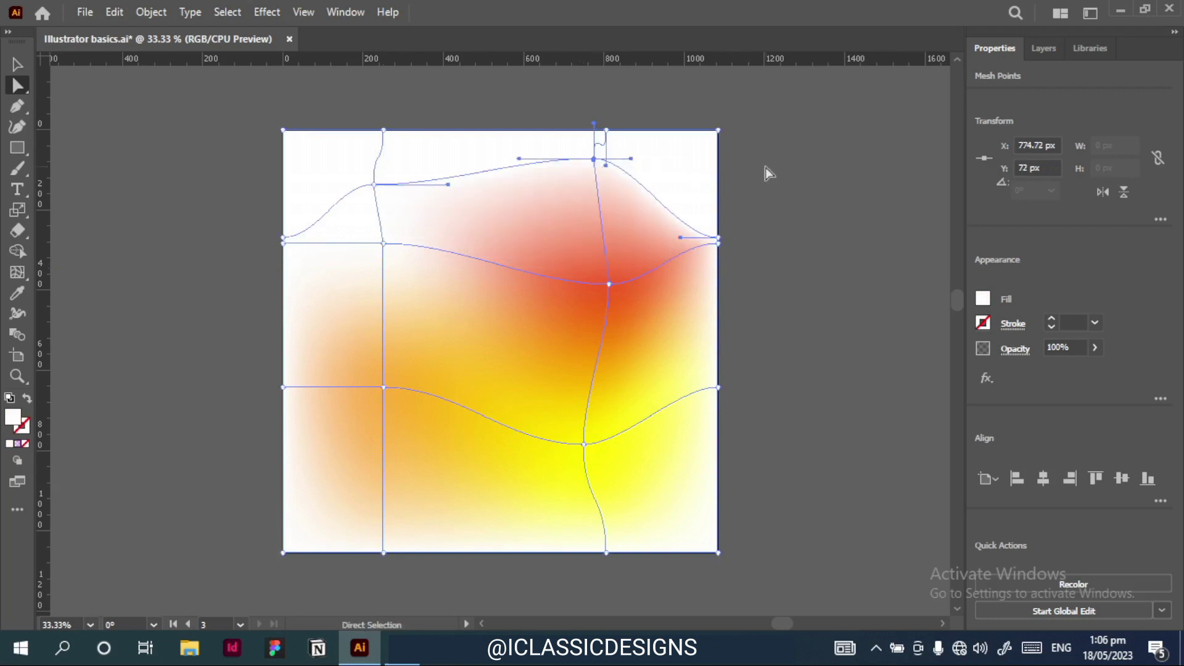
key(v)
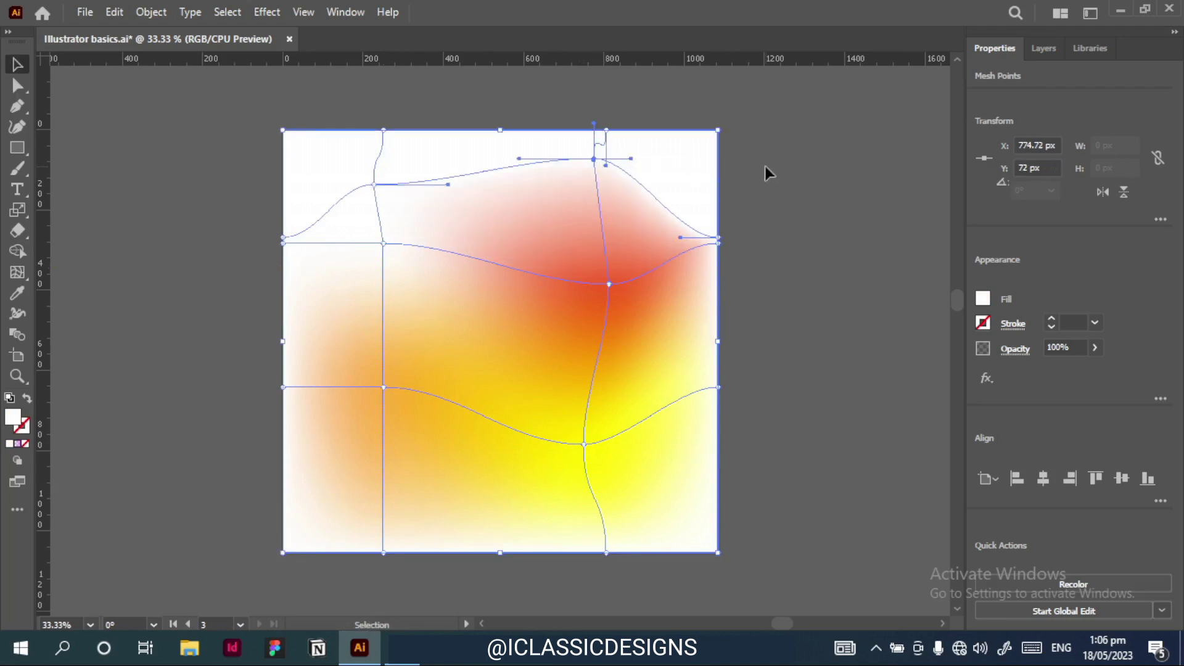
click(823, 242)
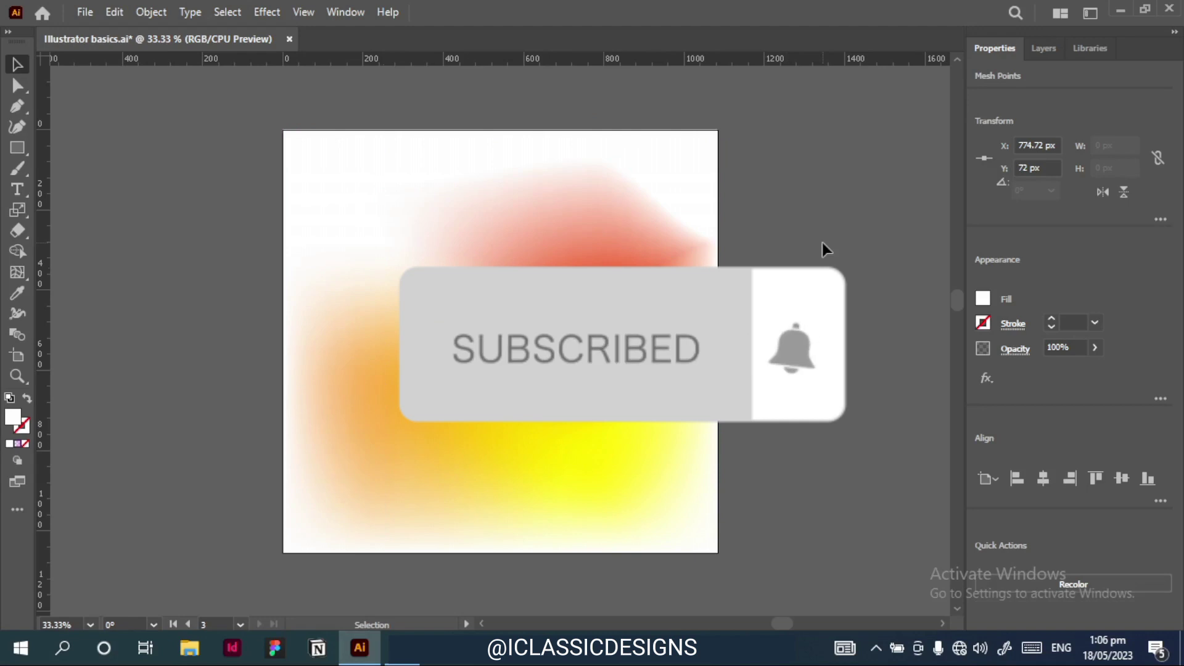